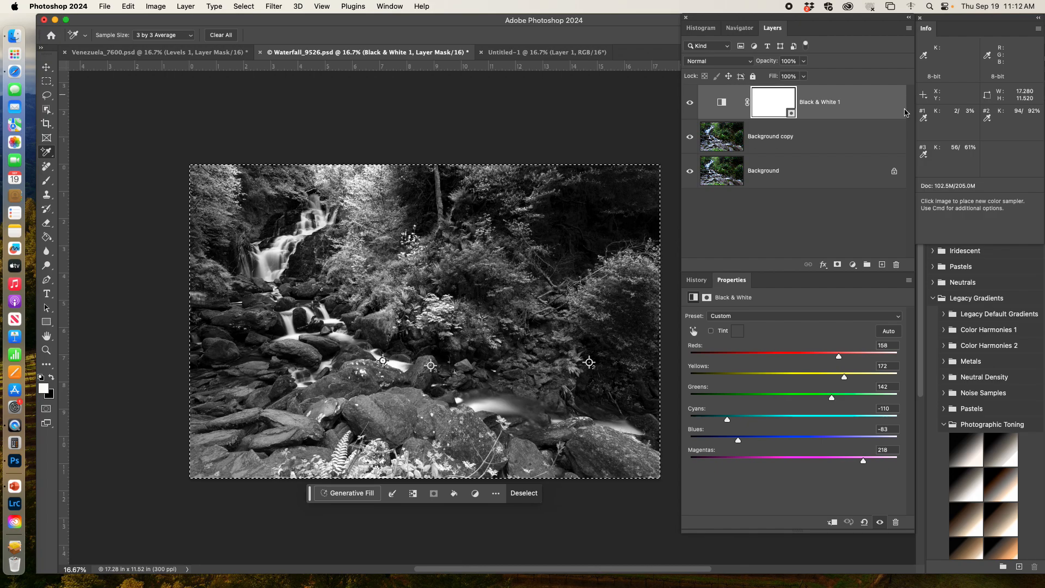
Step: Add an empty layer directly above the Background copy layer and activate the Spot Healing Brush tool
{"action": "left_click", "coordinate": [872, 141]}
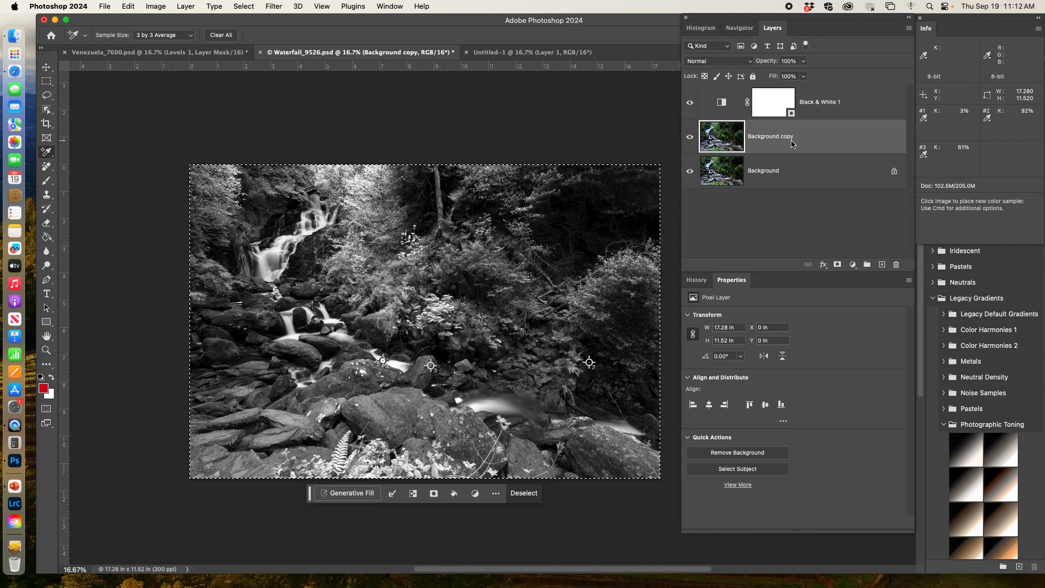
{"action": "left_click", "coordinate": [883, 265]}
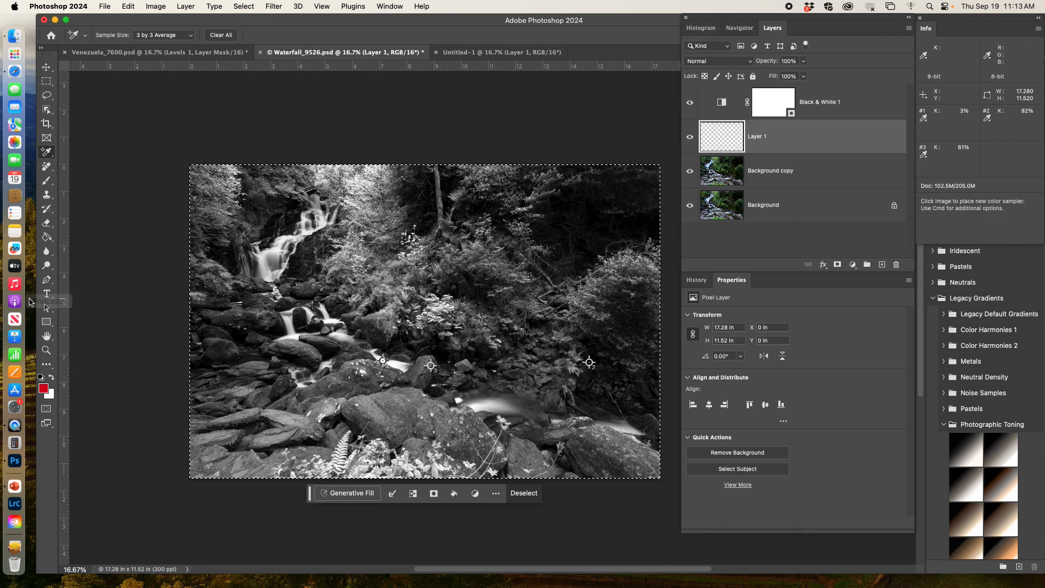
{"action": "left_click", "coordinate": [47, 168]}
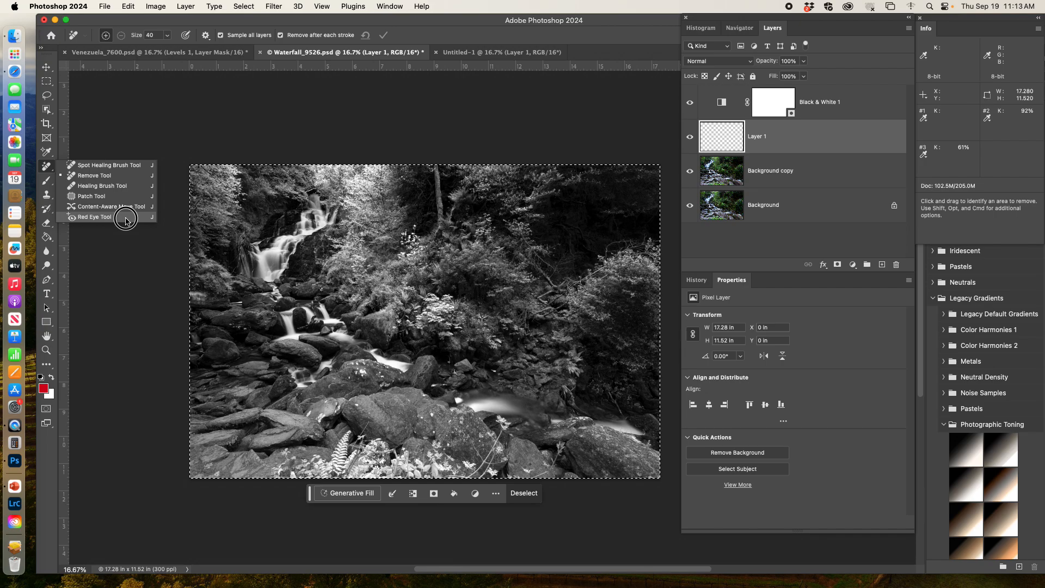
{"action": "left_click", "coordinate": [114, 167]}
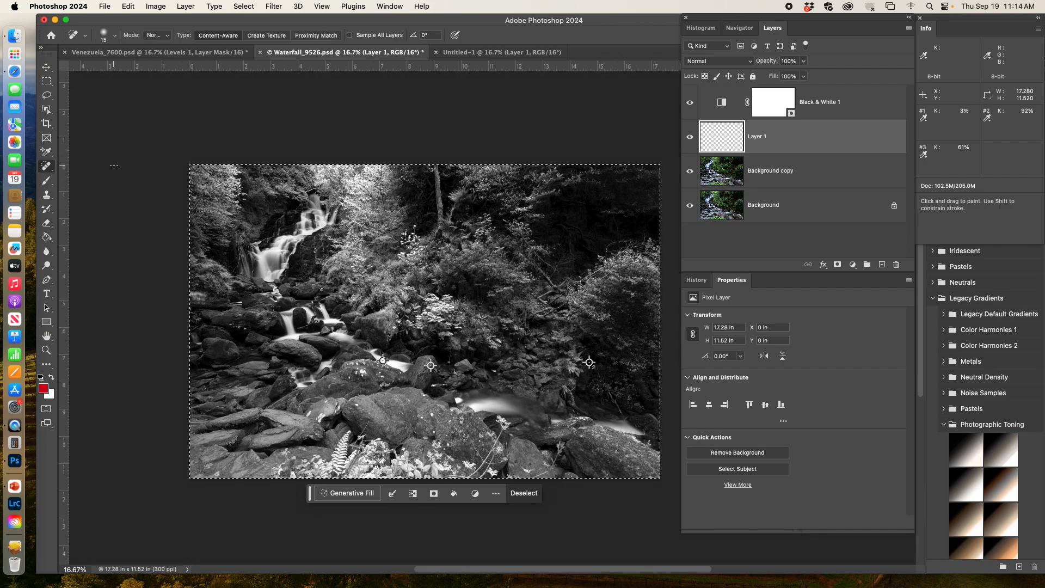
{"action": "left_click", "coordinate": [48, 168]}
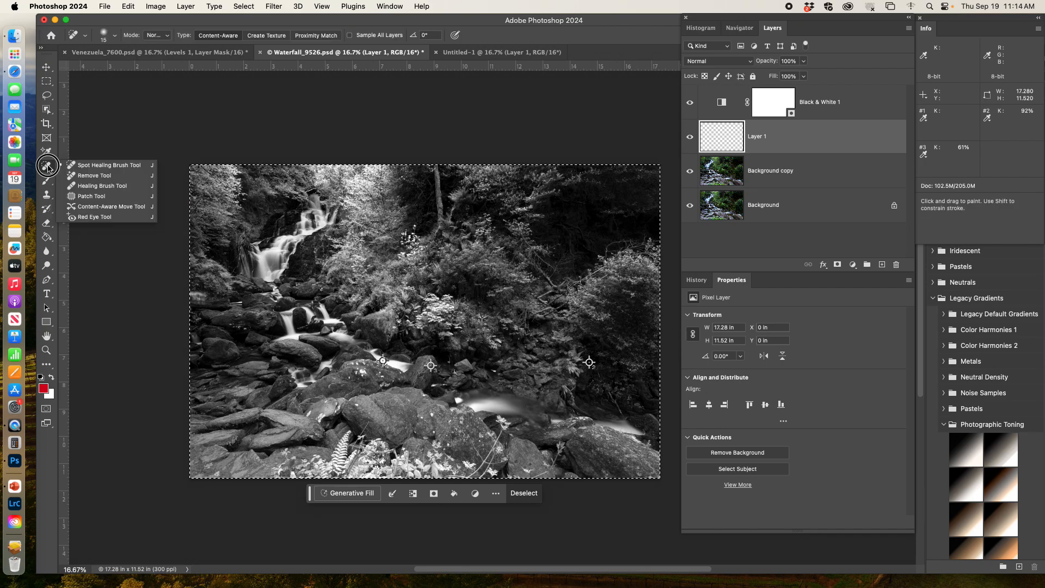
{"action": "left_click", "coordinate": [85, 168]}
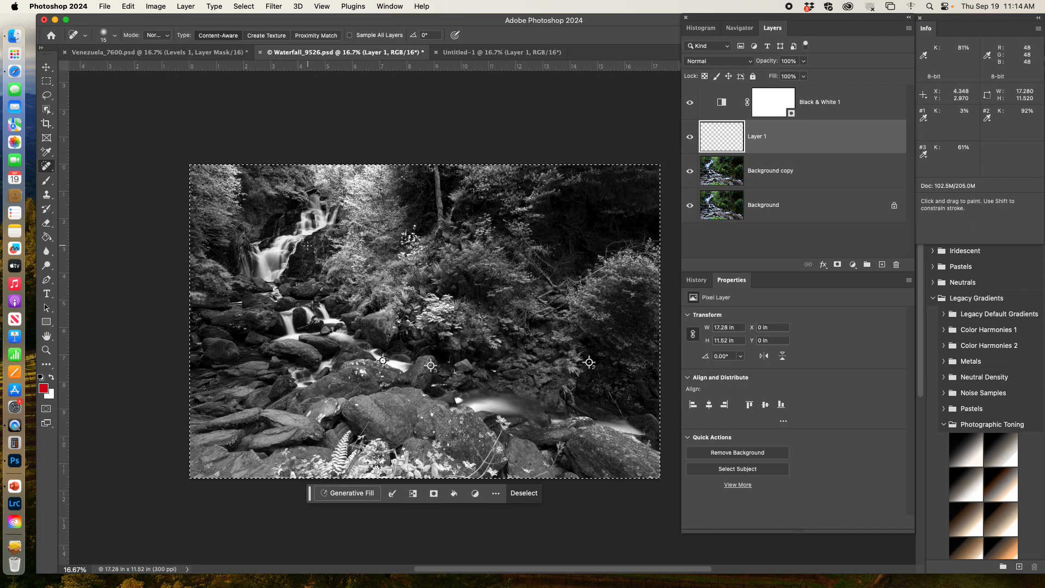
Step: Remove the bright leaf tip above the central shrub on the empty layer using the Remove tool at size 40
{"action": "key", "text": "super+plus"}
{"action": "key", "text": "super+plus"}
{"action": "key", "text": "super+plus"}
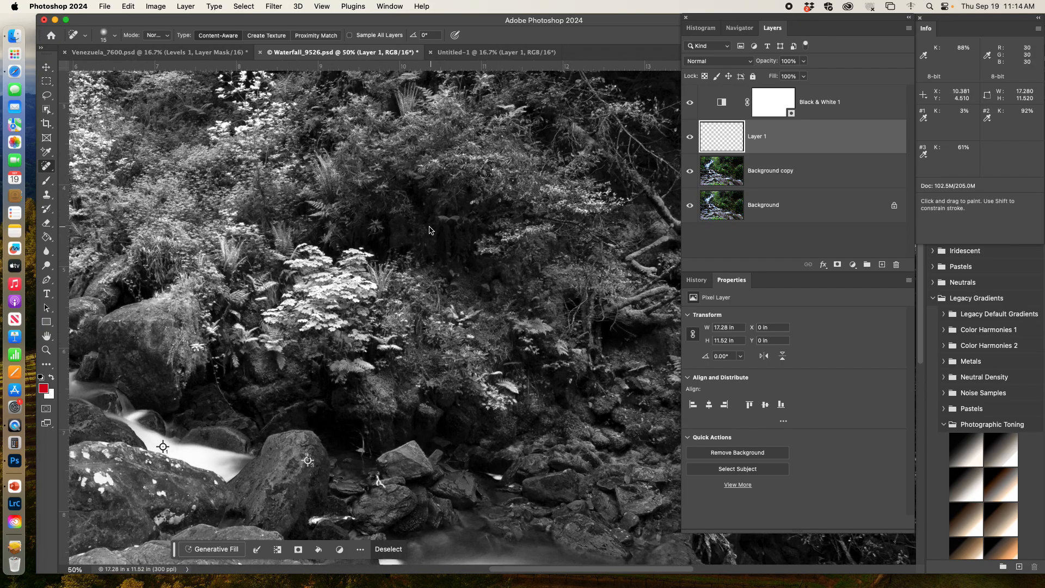
{"action": "left_click_drag", "start_coordinate": [319, 146], "coordinate": [506, 310]}
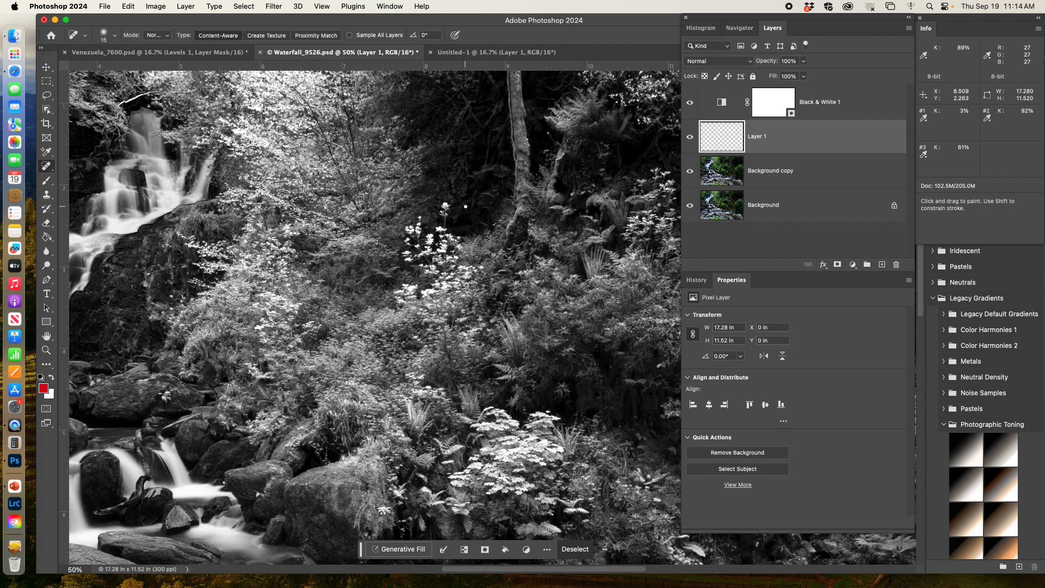
{"action": "key", "text": "shift+j"}
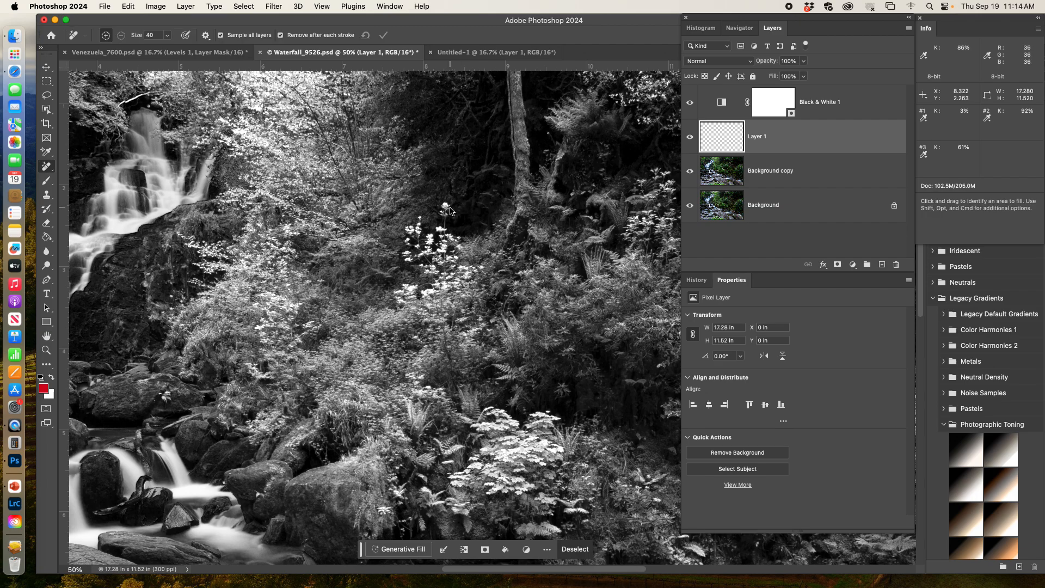
{"action": "mouse_move", "coordinate": [444, 205]}
{"action": "left_mouse_down"}
{"action": "mouse_move", "coordinate": [448, 217]}
{"action": "mouse_move", "coordinate": [453, 208]}
{"action": "left_mouse_up"}
Step: Enlarge the Remove brush to size 150 and paint out the upper part of the waterfall
{"action": "key", "text": "bracketright"}
{"action": "key", "text": "bracketright"}
{"action": "key", "text": "bracketright"}
{"action": "key", "text": "bracketright"}
{"action": "key", "text": "bracketright"}
{"action": "key", "text": "bracketright"}
{"action": "key", "text": "bracketright"}
{"action": "key", "text": "bracketright"}
{"action": "mouse_move", "coordinate": [139, 122]}
{"action": "left_mouse_down"}
{"action": "mouse_move", "coordinate": [153, 206]}
{"action": "mouse_move", "coordinate": [150, 163]}
{"action": "mouse_move", "coordinate": [187, 193]}
{"action": "mouse_move", "coordinate": [240, 169]}
{"action": "left_mouse_up"}
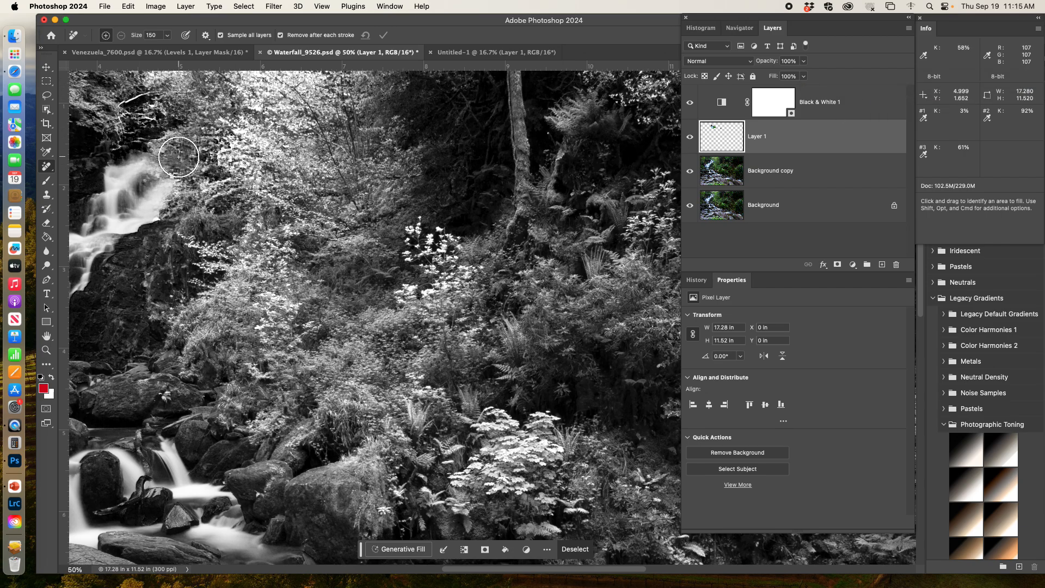
Step: Erase the waterfall retouching on Layer 1 with a 125 px Eraser, first at 60% opacity and finally at 100%
{"action": "key", "text": "e"}
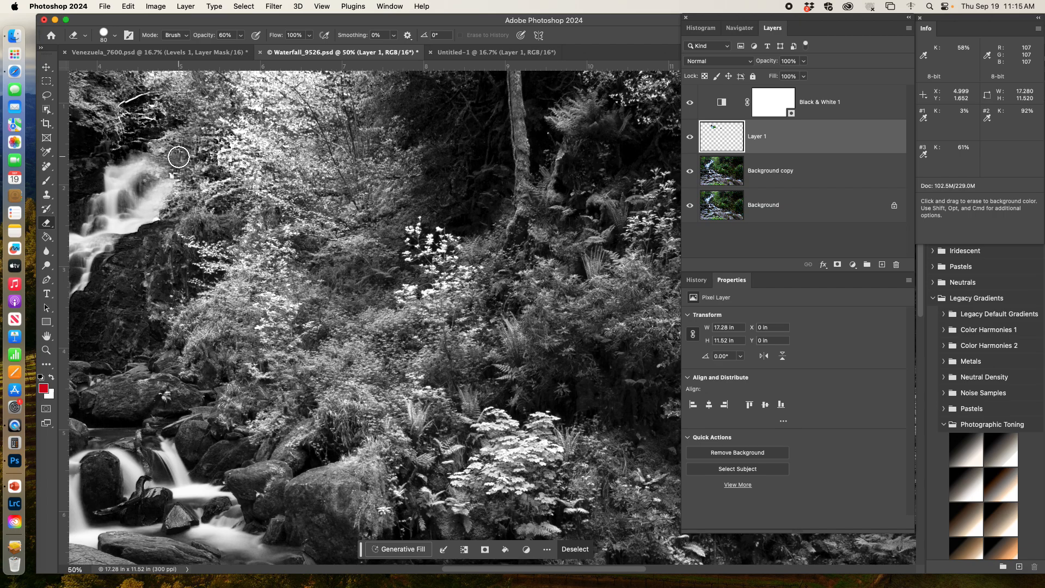
{"action": "key", "text": "bracketright"}
{"action": "key", "text": "bracketright"}
{"action": "key", "text": "bracketright"}
{"action": "mouse_move", "coordinate": [178, 157]}
{"action": "left_mouse_down"}
{"action": "mouse_move", "coordinate": [137, 173]}
{"action": "mouse_move", "coordinate": [177, 187]}
{"action": "mouse_move", "coordinate": [177, 126]}
{"action": "mouse_move", "coordinate": [120, 158]}
{"action": "mouse_move", "coordinate": [135, 222]}
{"action": "mouse_move", "coordinate": [238, 183]}
{"action": "mouse_move", "coordinate": [181, 95]}
{"action": "mouse_move", "coordinate": [123, 163]}
{"action": "mouse_move", "coordinate": [210, 181]}
{"action": "mouse_move", "coordinate": [193, 69]}
{"action": "mouse_move", "coordinate": [95, 119]}
{"action": "mouse_move", "coordinate": [160, 221]}
{"action": "mouse_move", "coordinate": [234, 132]}
{"action": "mouse_move", "coordinate": [121, 80]}
{"action": "mouse_move", "coordinate": [145, 218]}
{"action": "mouse_move", "coordinate": [229, 140]}
{"action": "mouse_move", "coordinate": [98, 126]}
{"action": "mouse_move", "coordinate": [167, 217]}
{"action": "mouse_move", "coordinate": [215, 115]}
{"action": "mouse_move", "coordinate": [178, 219]}
{"action": "mouse_move", "coordinate": [195, 187]}
{"action": "left_mouse_up"}
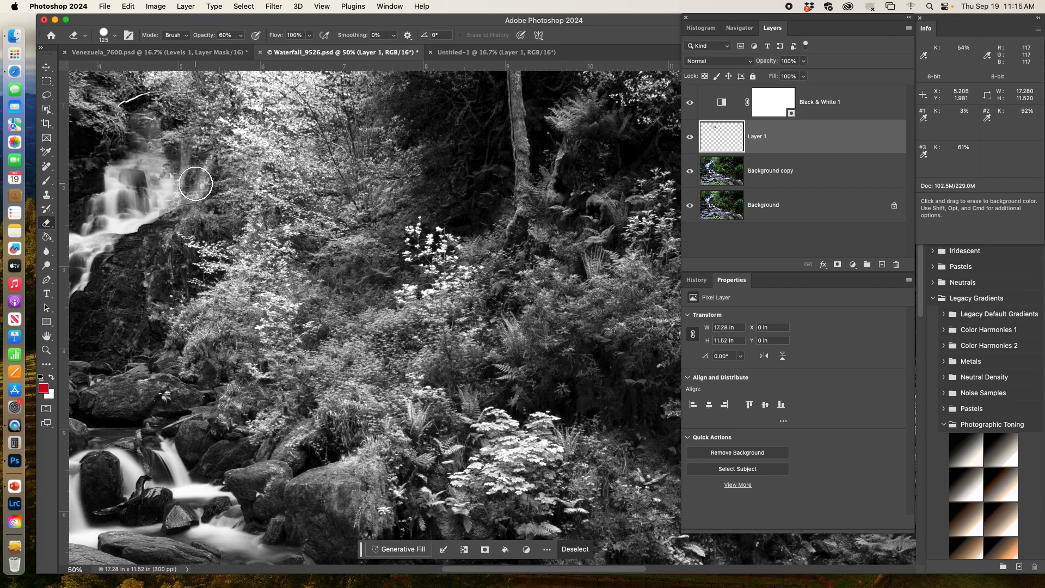
{"action": "mouse_move", "coordinate": [195, 184]}
{"action": "left_mouse_down"}
{"action": "mouse_move", "coordinate": [148, 109]}
{"action": "mouse_move", "coordinate": [181, 176]}
{"action": "mouse_move", "coordinate": [195, 148]}
{"action": "mouse_move", "coordinate": [178, 160]}
{"action": "mouse_move", "coordinate": [137, 146]}
{"action": "mouse_move", "coordinate": [165, 112]}
{"action": "mouse_move", "coordinate": [195, 198]}
{"action": "mouse_move", "coordinate": [101, 154]}
{"action": "mouse_move", "coordinate": [164, 141]}
{"action": "left_mouse_up"}
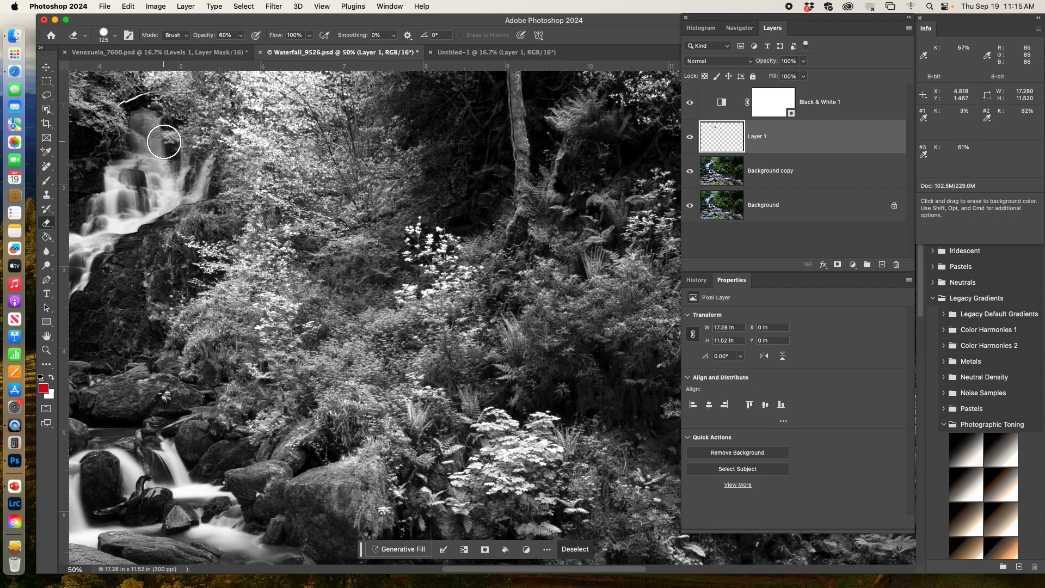
{"action": "key", "text": "0"}
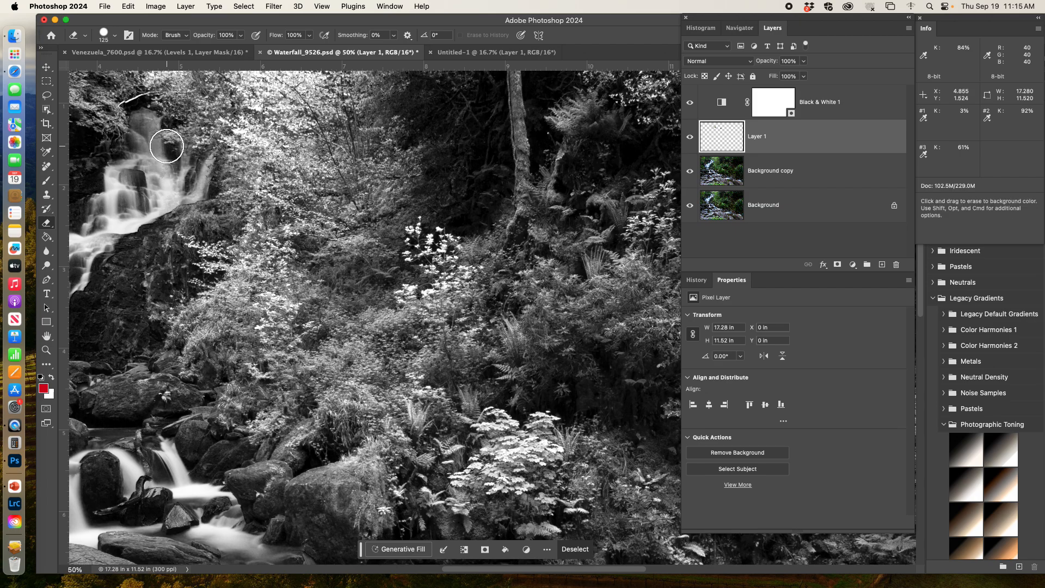
{"action": "mouse_move", "coordinate": [153, 120]}
{"action": "left_mouse_down"}
{"action": "mouse_move", "coordinate": [142, 218]}
{"action": "mouse_move", "coordinate": [244, 119]}
{"action": "mouse_move", "coordinate": [136, 87]}
{"action": "mouse_move", "coordinate": [112, 184]}
{"action": "mouse_move", "coordinate": [156, 194]}
{"action": "left_mouse_up"}
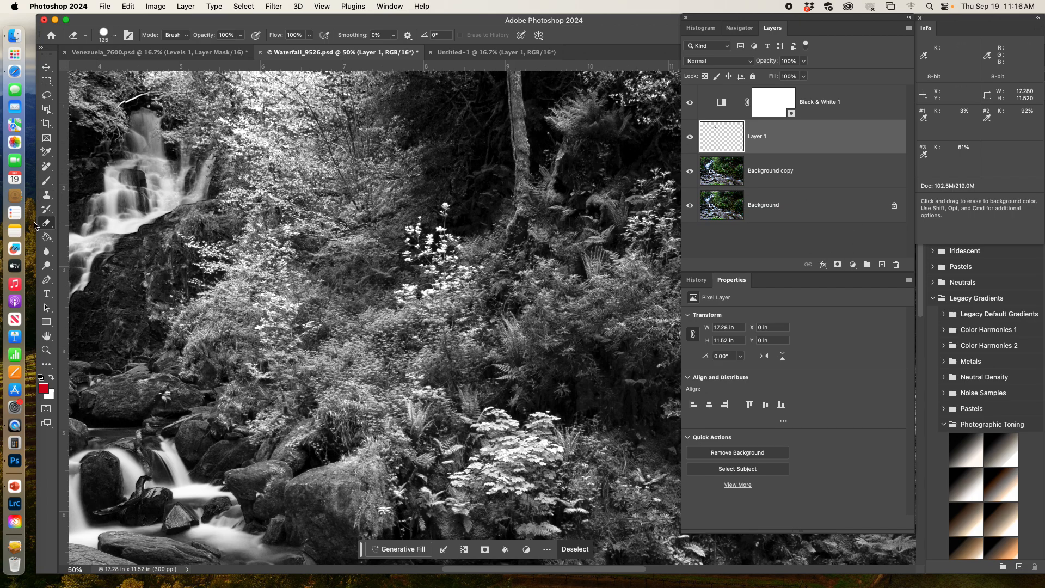
Step: Activate the Remove tool, switch to Venezuela_7600.psd and add an empty layer directly above its Background layer
{"action": "left_click", "coordinate": [48, 167]}
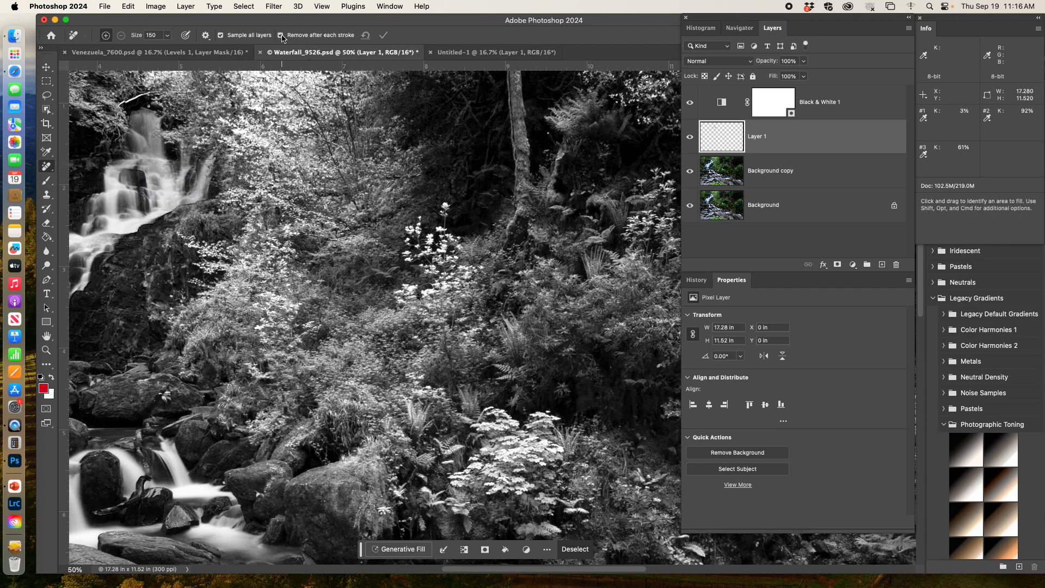
{"action": "left_click", "coordinate": [97, 52]}
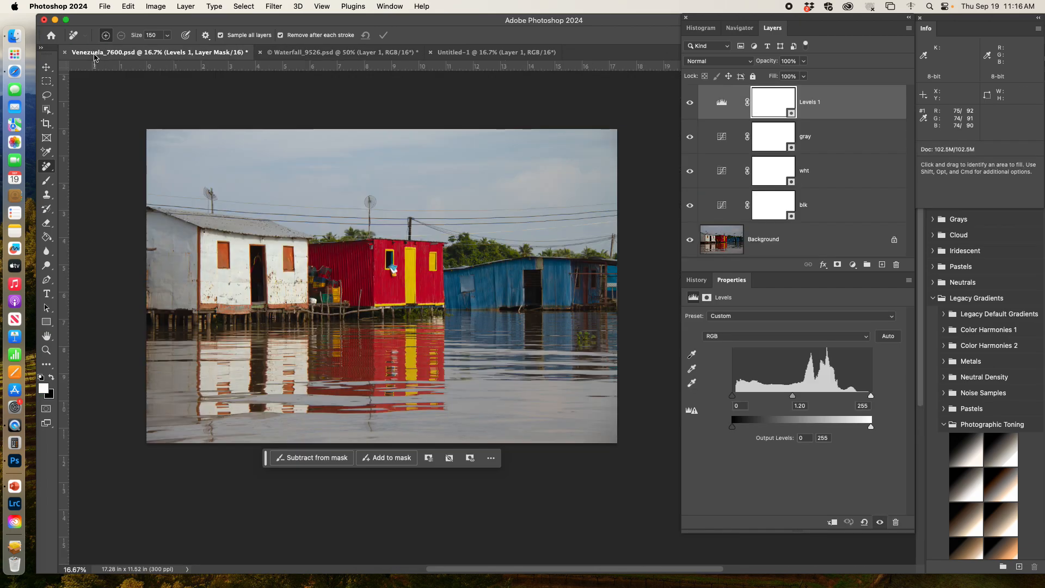
{"action": "left_click", "coordinate": [844, 240]}
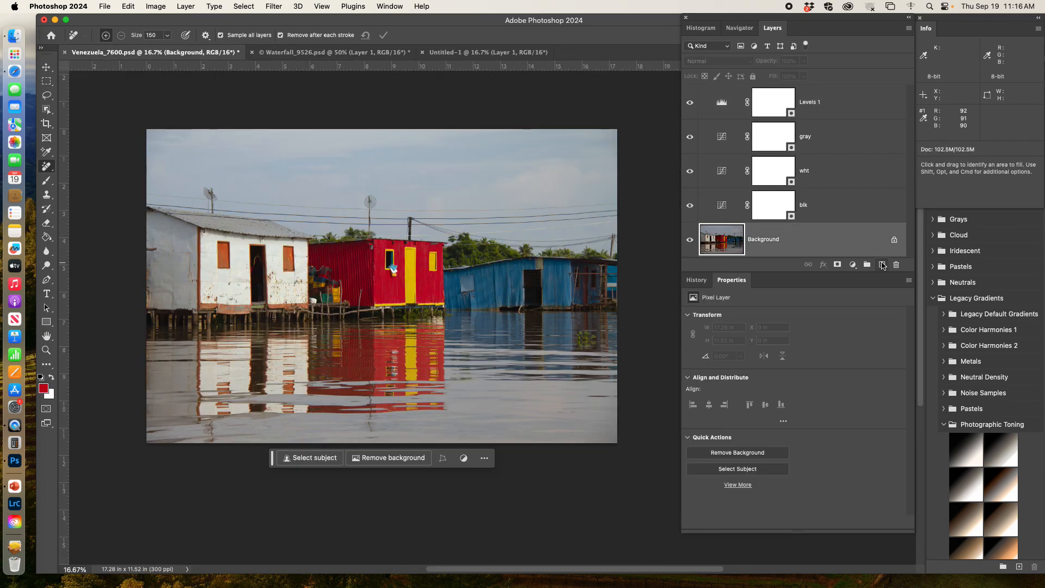
{"action": "left_click", "coordinate": [882, 264]}
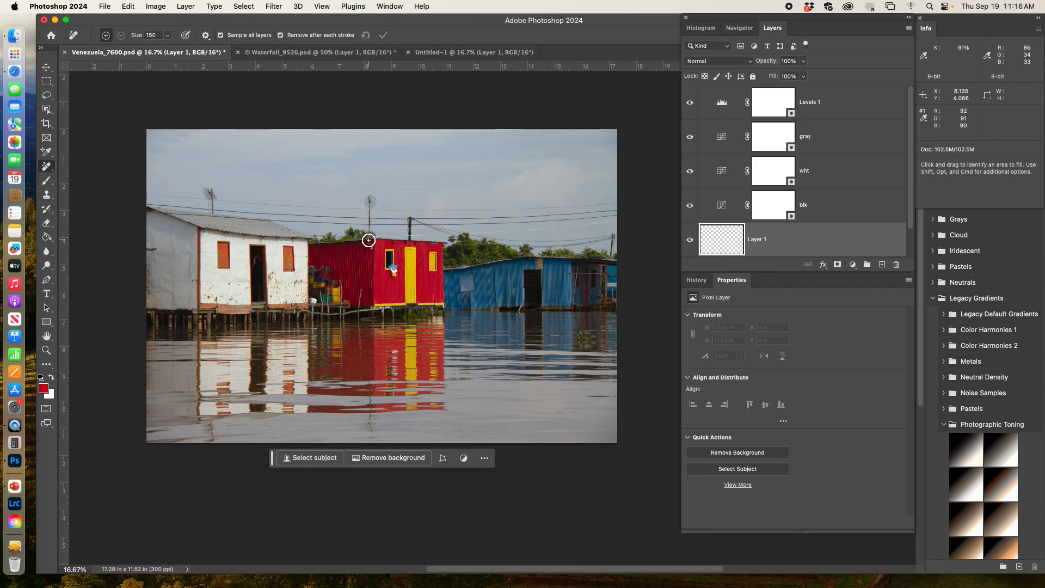
Step: Remove the two rooftop antennas and the overhead wires across the sky using the Remove tool at size 150
{"action": "mouse_move", "coordinate": [370, 194]}
{"action": "left_mouse_down"}
{"action": "mouse_move", "coordinate": [369, 240]}
{"action": "mouse_move", "coordinate": [369, 196]}
{"action": "left_mouse_up"}
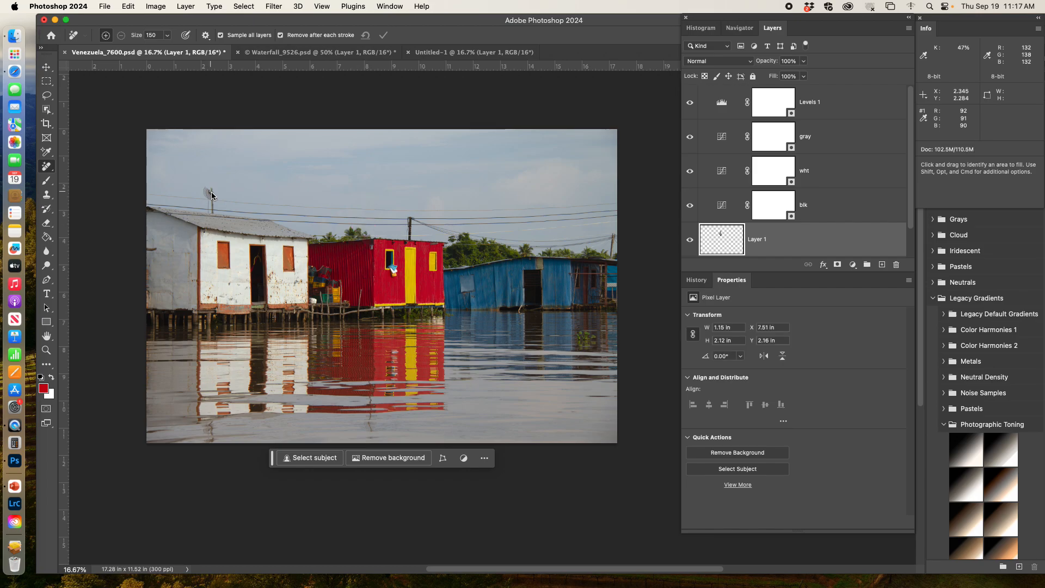
{"action": "left_click_drag", "start_coordinate": [209, 191], "coordinate": [213, 208]}
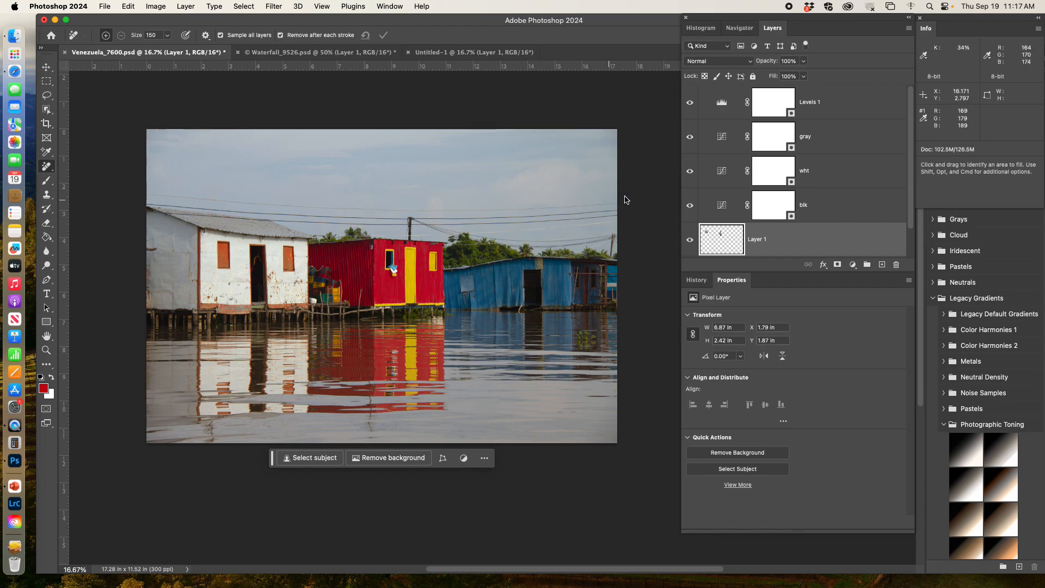
{"action": "mouse_move", "coordinate": [607, 203]}
{"action": "left_mouse_down"}
{"action": "mouse_move", "coordinate": [443, 220]}
{"action": "mouse_move", "coordinate": [104, 195]}
{"action": "mouse_move", "coordinate": [302, 214]}
{"action": "mouse_move", "coordinate": [647, 202]}
{"action": "mouse_move", "coordinate": [406, 225]}
{"action": "mouse_move", "coordinate": [295, 211]}
{"action": "mouse_move", "coordinate": [491, 219]}
{"action": "mouse_move", "coordinate": [160, 208]}
{"action": "mouse_move", "coordinate": [114, 193]}
{"action": "left_mouse_up"}
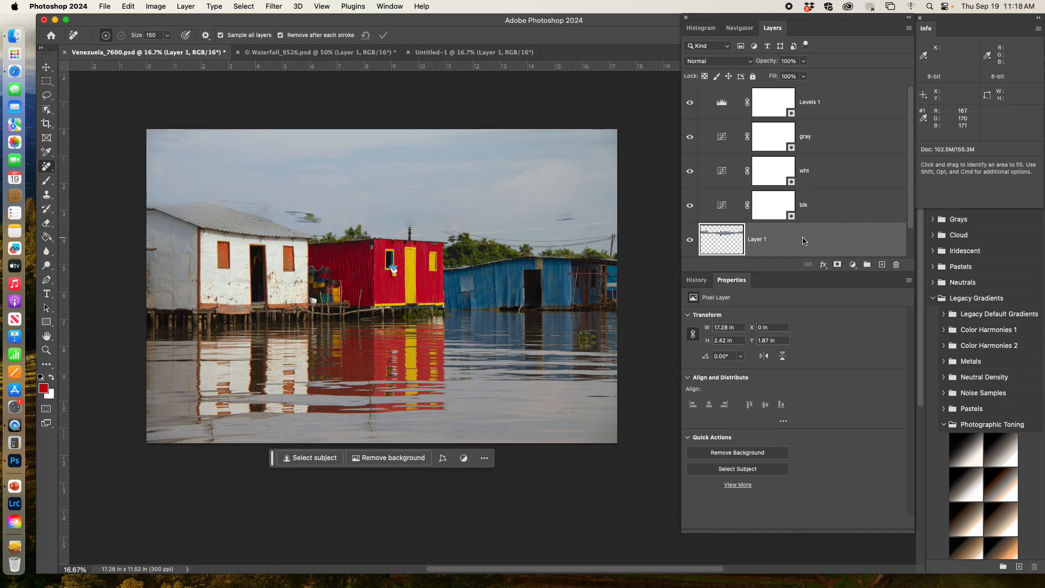
Step: Compare the photo before and after the retouching by repeatedly hiding and showing Layer 1
{"action": "left_click", "coordinate": [911, 186]}
{"action": "left_click_drag", "start_coordinate": [911, 185], "coordinate": [911, 176]}
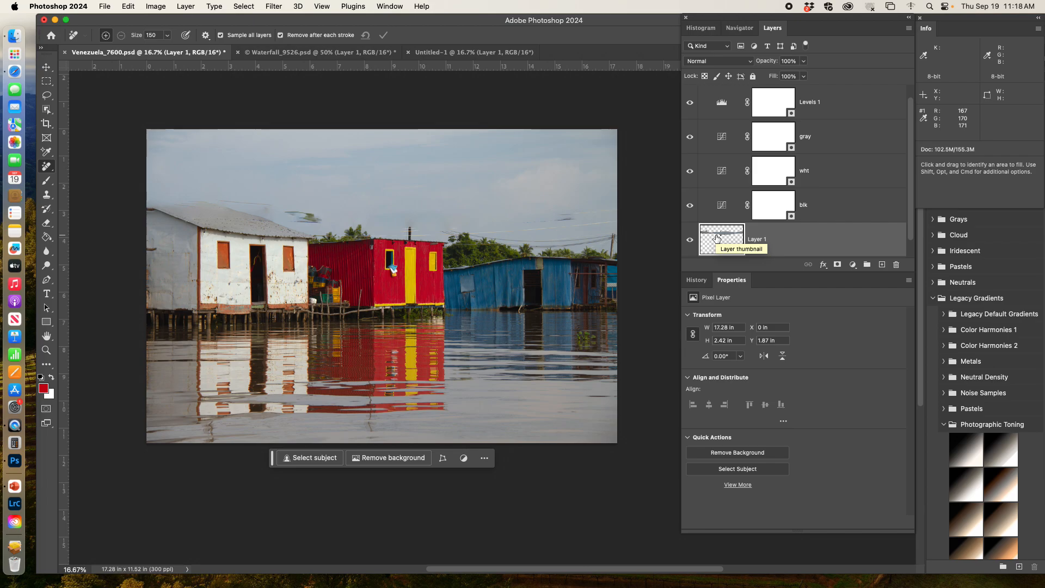
{"action": "left_click", "coordinate": [690, 241]}
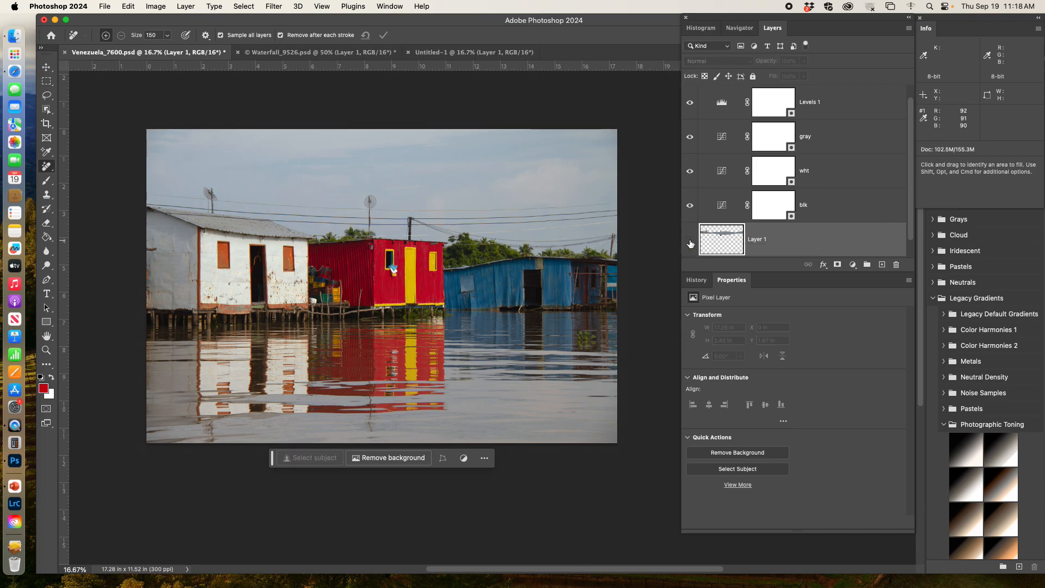
{"action": "left_click", "coordinate": [690, 242]}
{"action": "left_click", "coordinate": [690, 243]}
{"action": "left_click", "coordinate": [690, 242]}
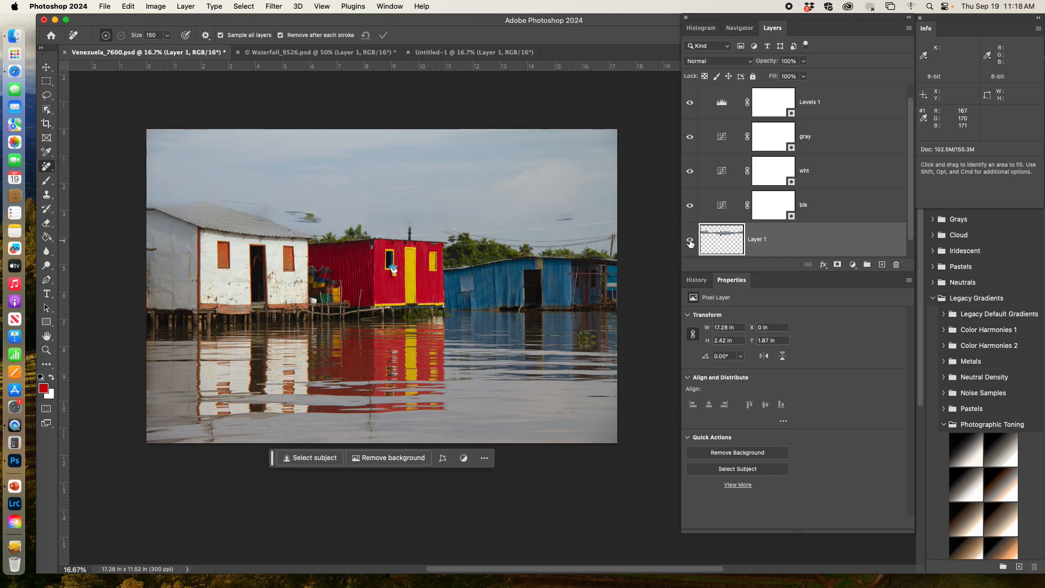
{"action": "left_click", "coordinate": [690, 242]}
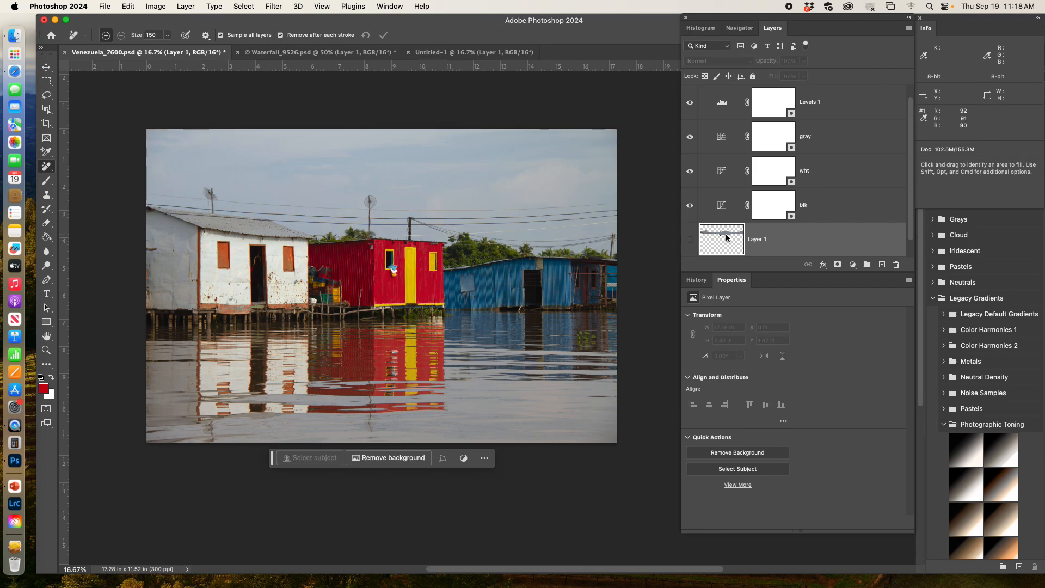
{"action": "left_click", "coordinate": [691, 242]}
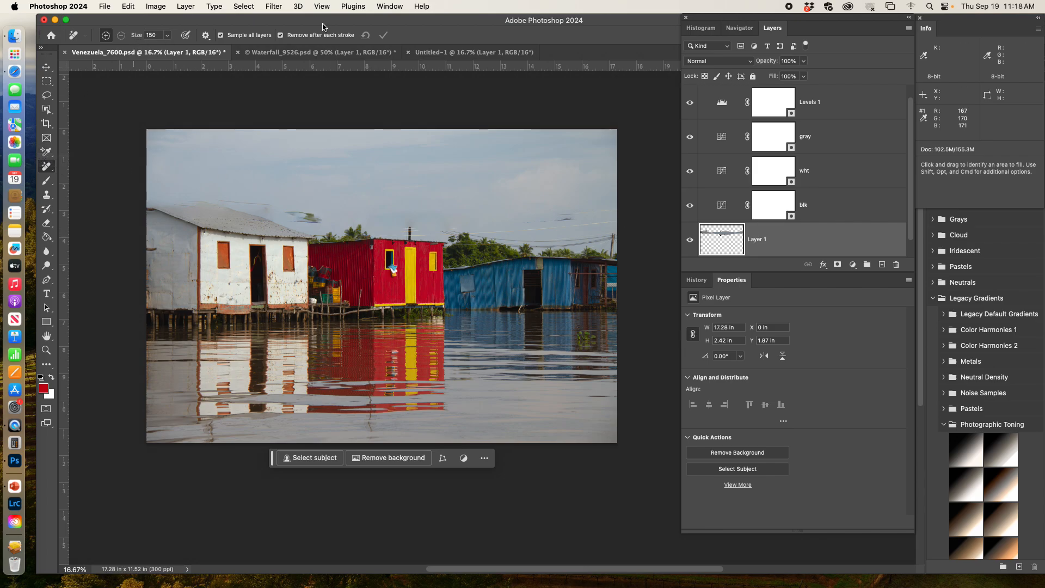
Step: Disable sampling of all layers for the Remove tool and rename Layer 1 as "clean up"
{"action": "left_click", "coordinate": [238, 37]}
{"action": "double_click", "coordinate": [756, 239]}
{"action": "type", "text": "cleanup"}
{"action": "left_click", "coordinate": [790, 252]}
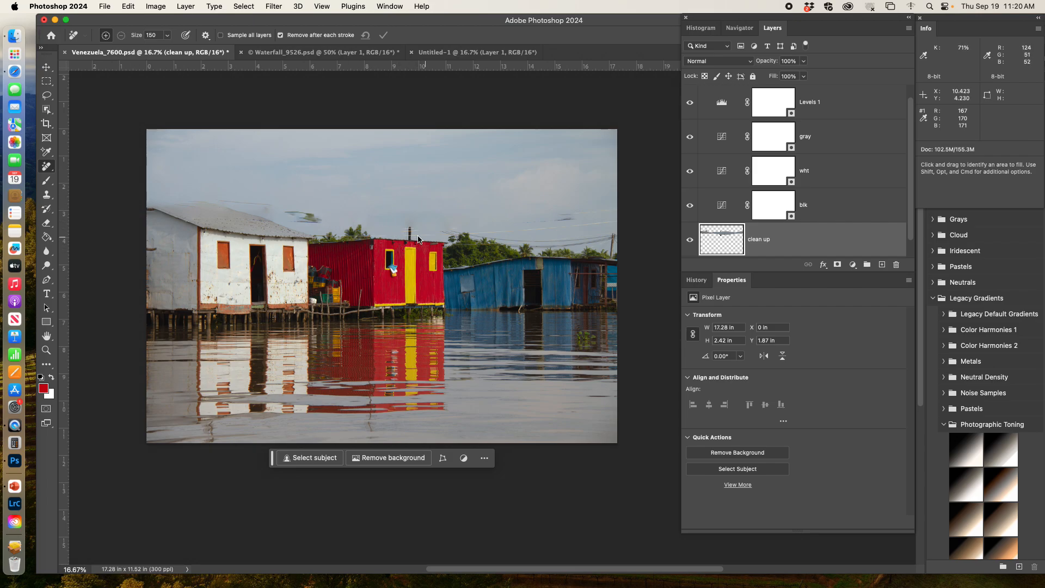
Step: Try to remove the pole on the red house's roof without sampling all layers, and inspect the clean up layer in isolation
{"action": "mouse_move", "coordinate": [412, 215]}
{"action": "left_mouse_down"}
{"action": "mouse_move", "coordinate": [420, 244]}
{"action": "mouse_move", "coordinate": [391, 246]}
{"action": "mouse_move", "coordinate": [414, 223]}
{"action": "mouse_move", "coordinate": [371, 256]}
{"action": "mouse_move", "coordinate": [392, 246]}
{"action": "left_mouse_up"}
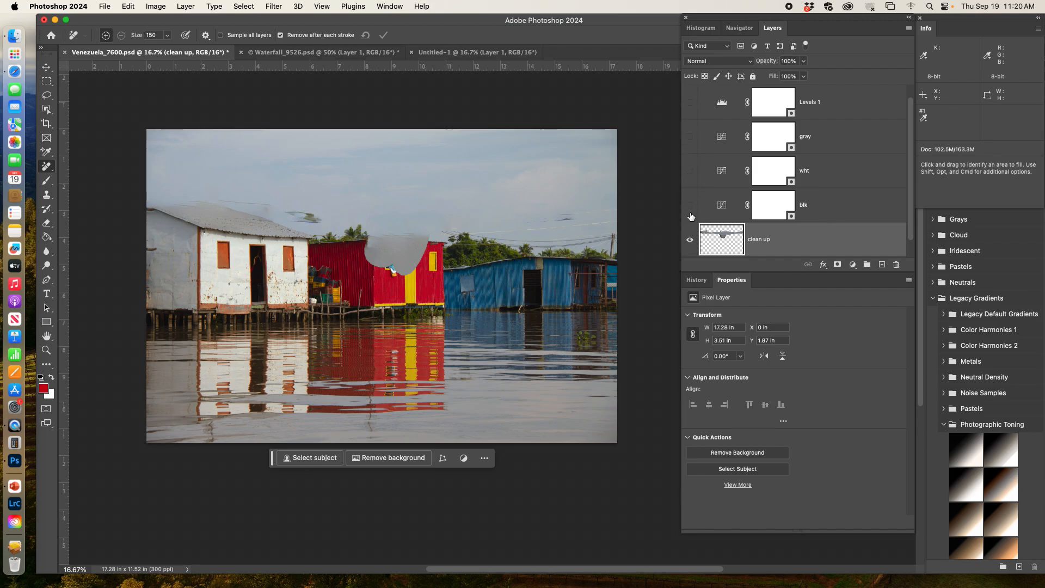
{"action": "left_click", "coordinate": [691, 240], "text": "alt"}
{"action": "left_click", "coordinate": [690, 239], "text": "alt"}
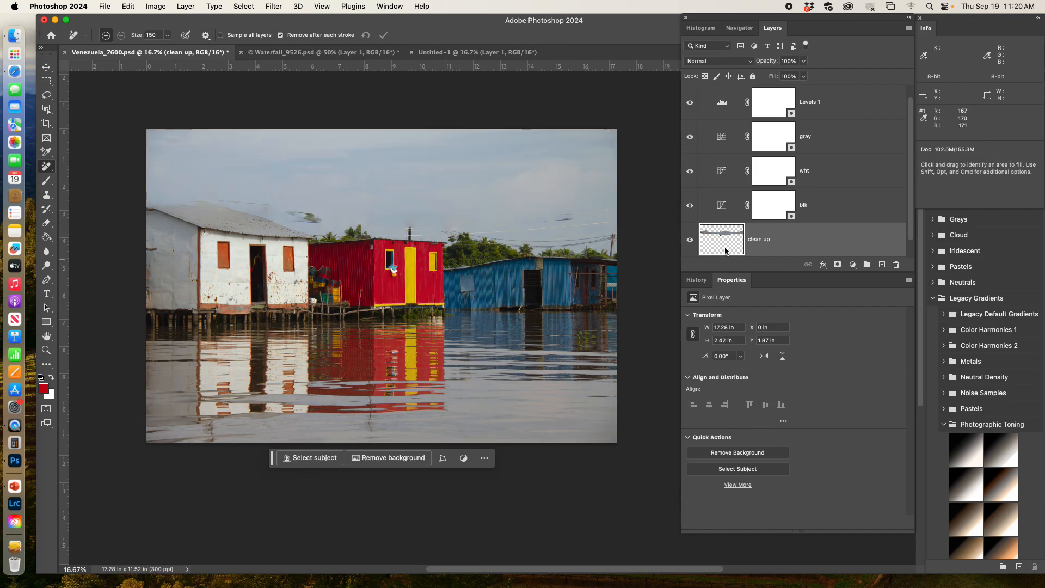
Step: Try marking the red house's open window for removal with removal after each stroke disabled and all layers sampled, and undo the marks
{"action": "left_click", "coordinate": [280, 36]}
{"action": "mouse_move", "coordinate": [397, 272]}
{"action": "left_mouse_down"}
{"action": "mouse_move", "coordinate": [388, 275]}
{"action": "mouse_move", "coordinate": [391, 256]}
{"action": "left_mouse_up"}
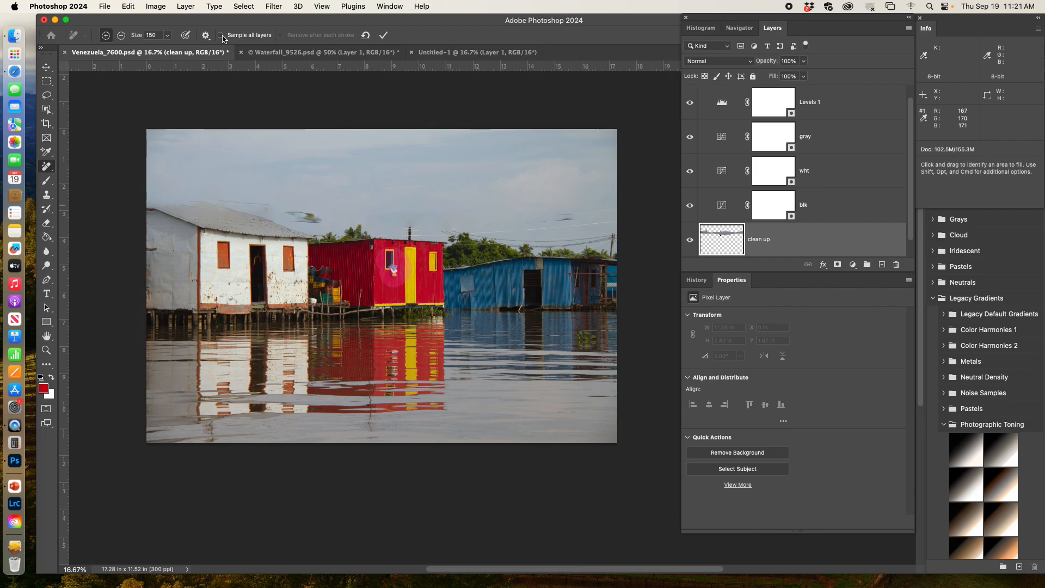
{"action": "left_click", "coordinate": [223, 36]}
{"action": "left_click_drag", "start_coordinate": [391, 268], "coordinate": [392, 268]}
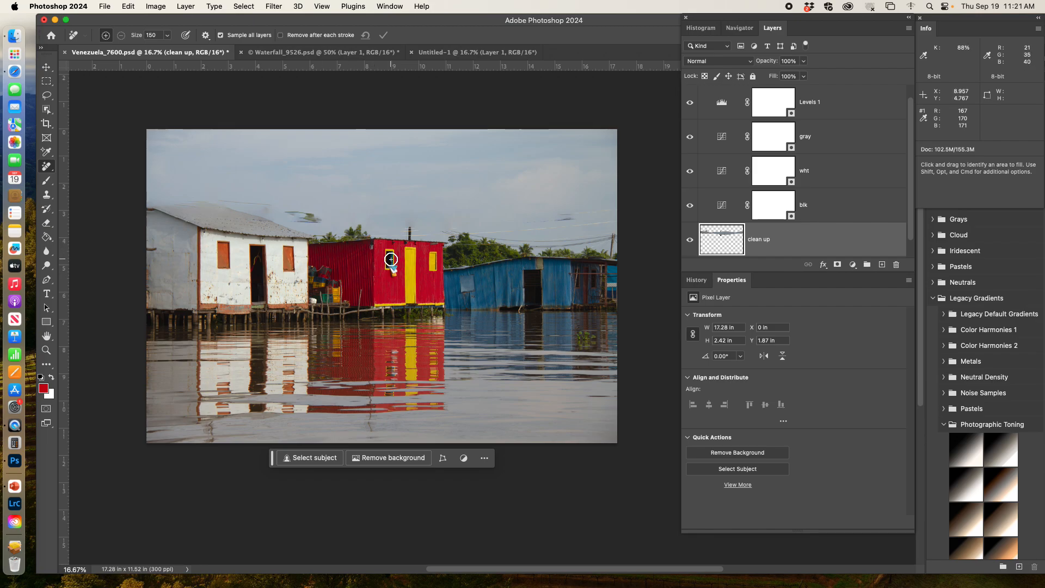
{"action": "mouse_move", "coordinate": [391, 259]}
{"action": "left_mouse_down"}
{"action": "mouse_move", "coordinate": [380, 263]}
{"action": "mouse_move", "coordinate": [400, 267]}
{"action": "mouse_move", "coordinate": [385, 255]}
{"action": "left_mouse_up"}
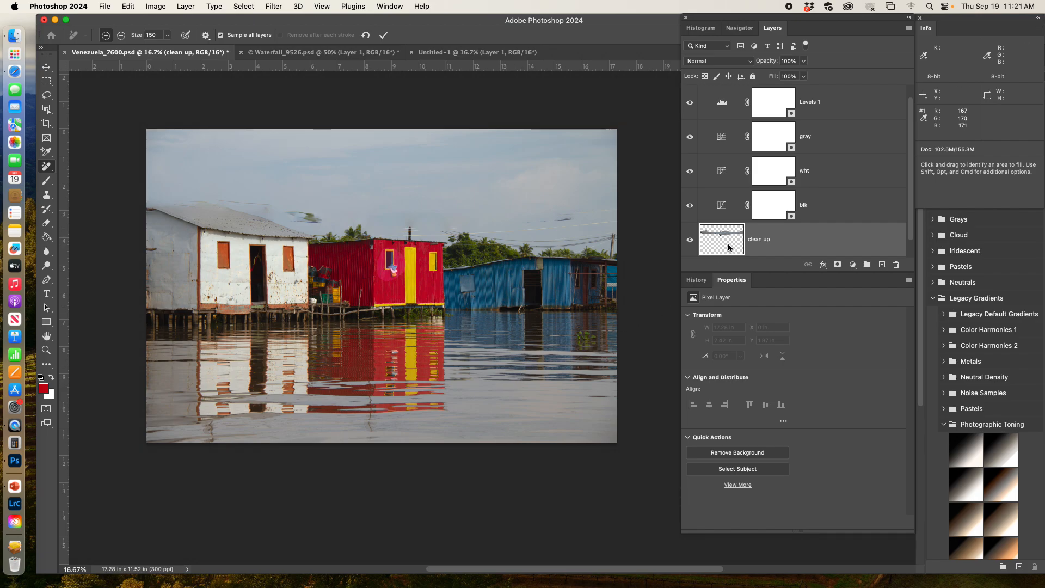
{"action": "key", "text": "super+z"}
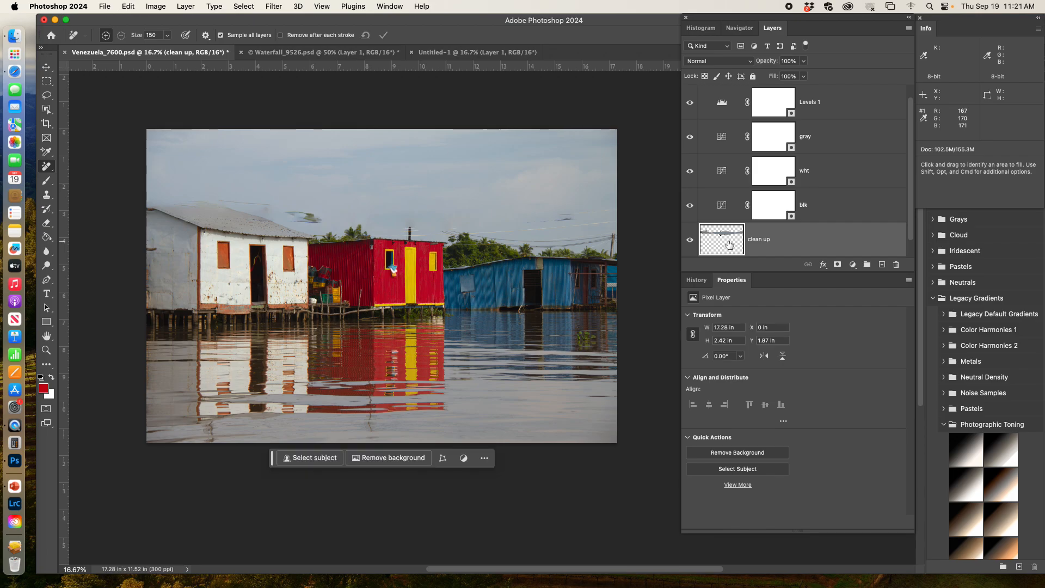
Step: Re-enable removal after each stroke and remove the open window and its contents from the red house
{"action": "left_click", "coordinate": [291, 37]}
{"action": "left_click_drag", "start_coordinate": [386, 275], "coordinate": [389, 255]}
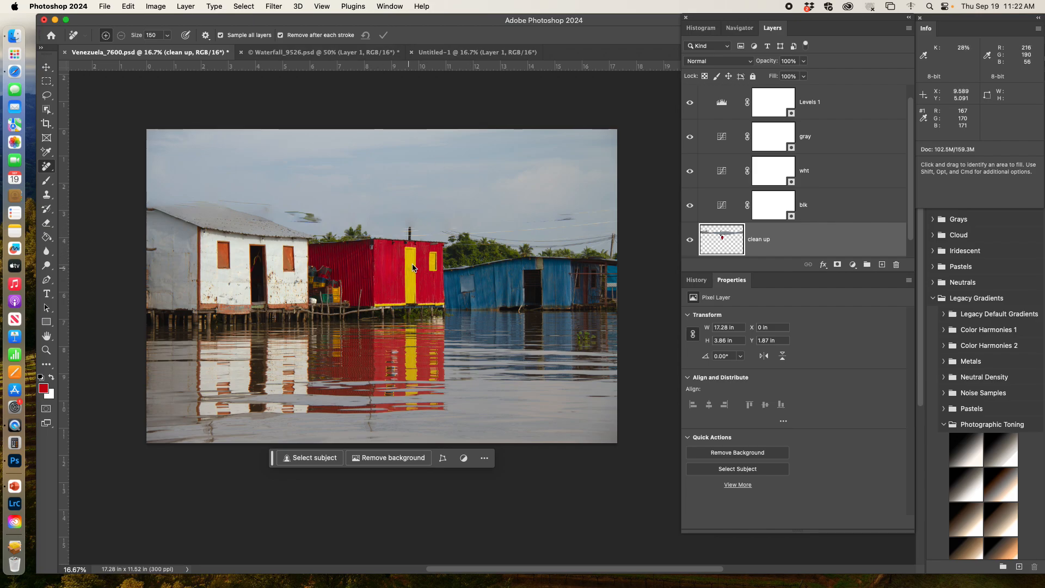
Step: Remove the yellow window and the yellow door from the red house with the Remove tool
{"action": "left_click_drag", "start_coordinate": [433, 252], "coordinate": [433, 274]}
{"action": "mouse_move", "coordinate": [409, 260]}
{"action": "left_mouse_down"}
{"action": "mouse_move", "coordinate": [412, 299]}
{"action": "mouse_move", "coordinate": [410, 252]}
{"action": "left_mouse_up"}
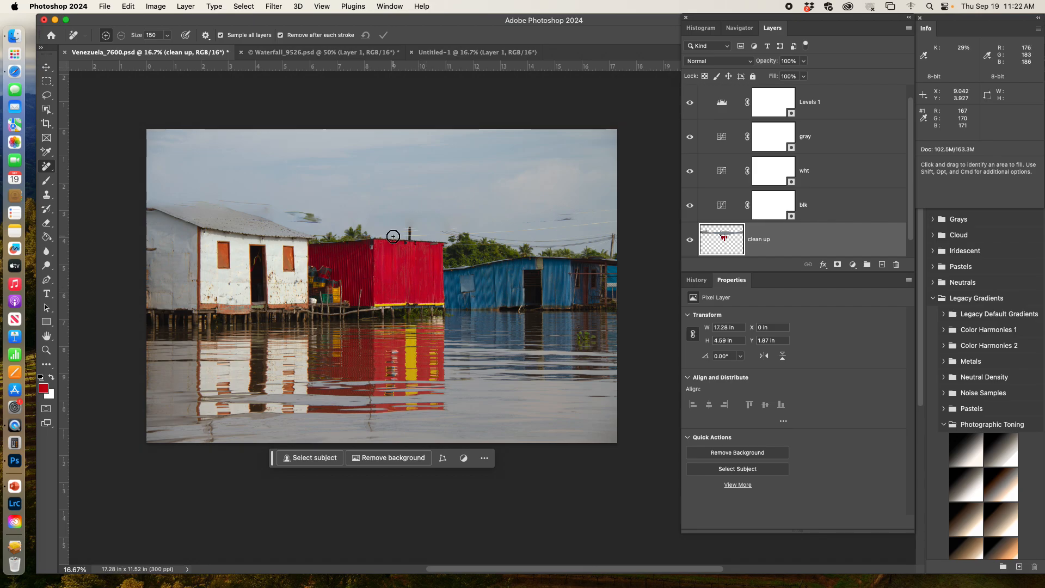
Step: Erase the removal patches from the clean up layer with the Eraser enlarged to 300 pixels
{"action": "key", "text": "e"}
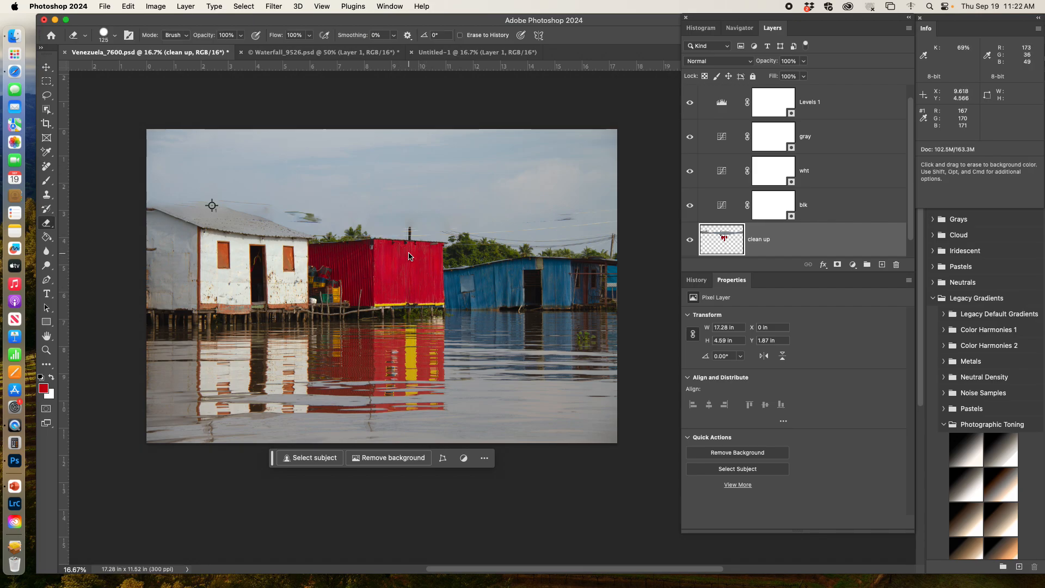
{"action": "mouse_move", "coordinate": [408, 249]}
{"action": "left_mouse_down"}
{"action": "mouse_move", "coordinate": [405, 294]}
{"action": "mouse_move", "coordinate": [409, 257]}
{"action": "mouse_move", "coordinate": [415, 281]}
{"action": "mouse_move", "coordinate": [381, 239]}
{"action": "mouse_move", "coordinate": [402, 261]}
{"action": "mouse_move", "coordinate": [405, 244]}
{"action": "mouse_move", "coordinate": [392, 253]}
{"action": "mouse_move", "coordinate": [438, 285]}
{"action": "mouse_move", "coordinate": [230, 202]}
{"action": "mouse_move", "coordinate": [109, 178]}
{"action": "mouse_move", "coordinate": [368, 224]}
{"action": "mouse_move", "coordinate": [160, 200]}
{"action": "mouse_move", "coordinate": [233, 195]}
{"action": "mouse_move", "coordinate": [172, 184]}
{"action": "mouse_move", "coordinate": [506, 224]}
{"action": "mouse_move", "coordinate": [582, 219]}
{"action": "mouse_move", "coordinate": [377, 212]}
{"action": "mouse_move", "coordinate": [552, 216]}
{"action": "mouse_move", "coordinate": [399, 219]}
{"action": "mouse_move", "coordinate": [528, 221]}
{"action": "mouse_move", "coordinate": [365, 207]}
{"action": "mouse_move", "coordinate": [359, 225]}
{"action": "mouse_move", "coordinate": [372, 196]}
{"action": "mouse_move", "coordinate": [562, 221]}
{"action": "mouse_move", "coordinate": [660, 214]}
{"action": "mouse_move", "coordinate": [522, 206]}
{"action": "mouse_move", "coordinate": [610, 207]}
{"action": "mouse_move", "coordinate": [575, 250]}
{"action": "mouse_move", "coordinate": [607, 247]}
{"action": "mouse_move", "coordinate": [595, 236]}
{"action": "mouse_move", "coordinate": [241, 209]}
{"action": "mouse_move", "coordinate": [468, 222]}
{"action": "mouse_move", "coordinate": [279, 225]}
{"action": "mouse_move", "coordinate": [245, 214]}
{"action": "mouse_move", "coordinate": [394, 219]}
{"action": "mouse_move", "coordinate": [276, 197]}
{"action": "mouse_move", "coordinate": [346, 200]}
{"action": "mouse_move", "coordinate": [242, 207]}
{"action": "mouse_move", "coordinate": [375, 216]}
{"action": "left_mouse_up"}
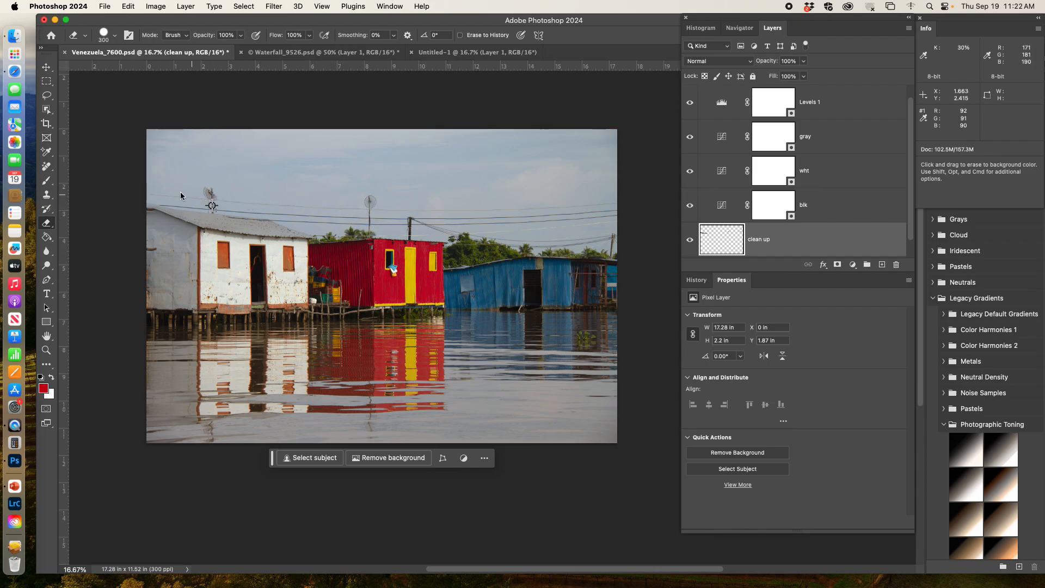
{"action": "key", "text": "bracketright"}
{"action": "key", "text": "bracketright"}
{"action": "key", "text": "bracketright"}
{"action": "key", "text": "bracketright"}
{"action": "key", "text": "bracketright"}
{"action": "mouse_move", "coordinate": [644, 188]}
{"action": "left_mouse_down"}
{"action": "mouse_move", "coordinate": [286, 217]}
{"action": "mouse_move", "coordinate": [298, 328]}
{"action": "mouse_move", "coordinate": [188, 234]}
{"action": "left_mouse_up"}
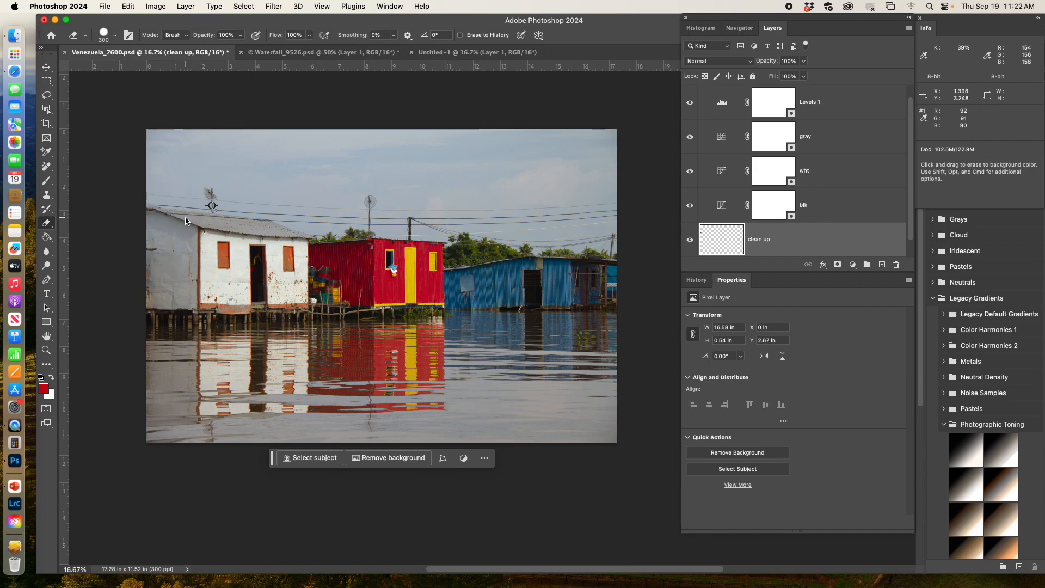
{"action": "left_click", "coordinate": [156, 234]}
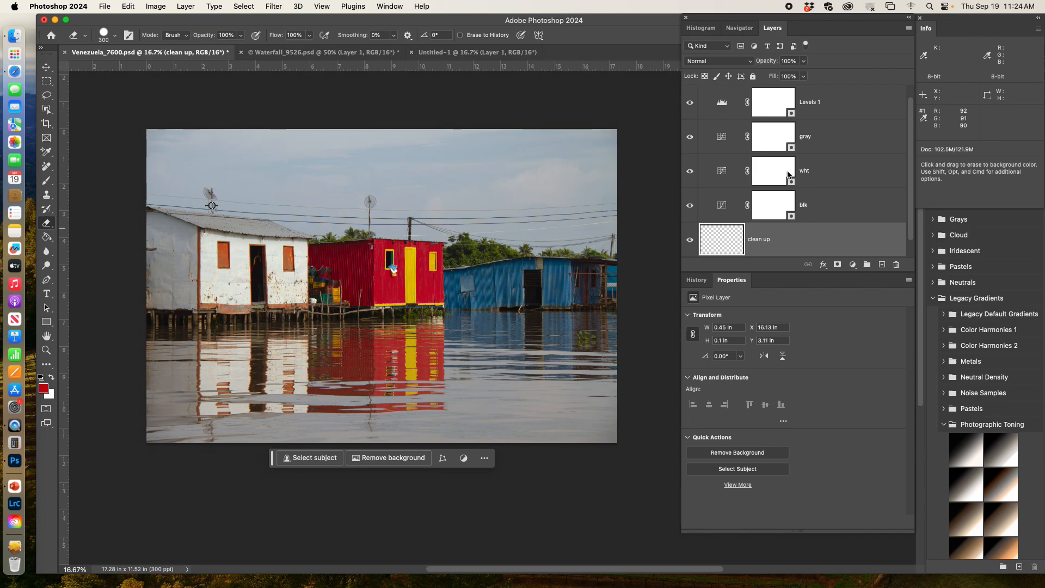
Step: Delete the Levels 1 adjustment layer above the gray curves layer
{"action": "left_click", "coordinate": [728, 99]}
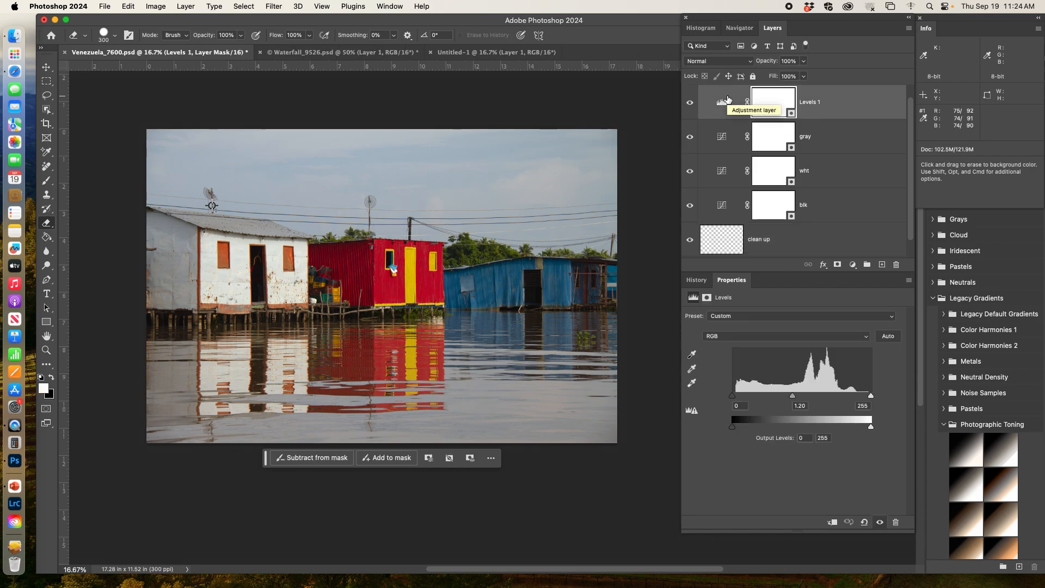
{"action": "left_click_drag", "start_coordinate": [895, 109], "coordinate": [899, 265]}
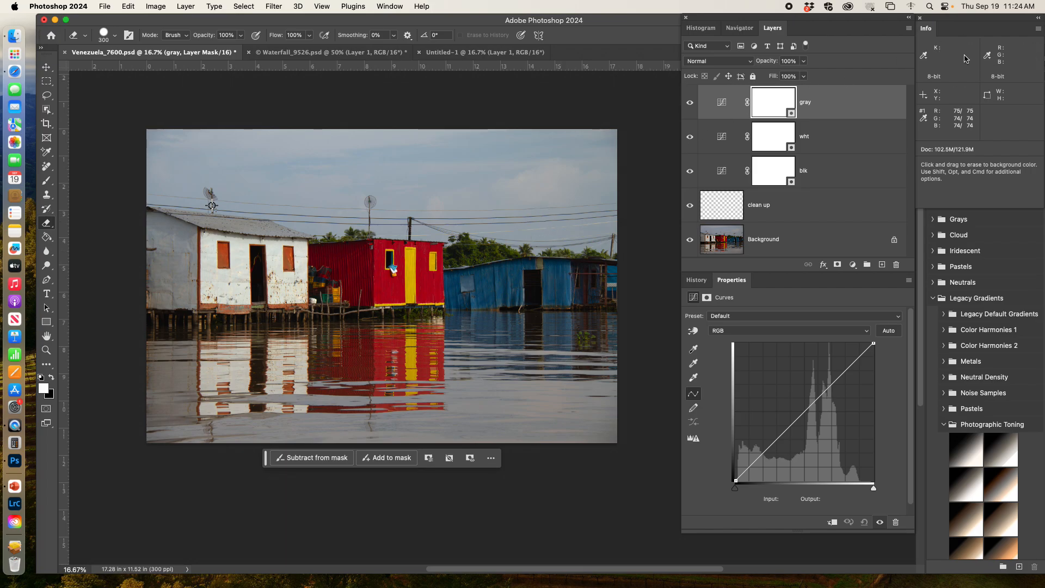
Step: Switch to Waterfall_9526.psd, bring the whole photo into view and activate the Color Sampler tool
{"action": "left_click", "coordinate": [299, 52]}
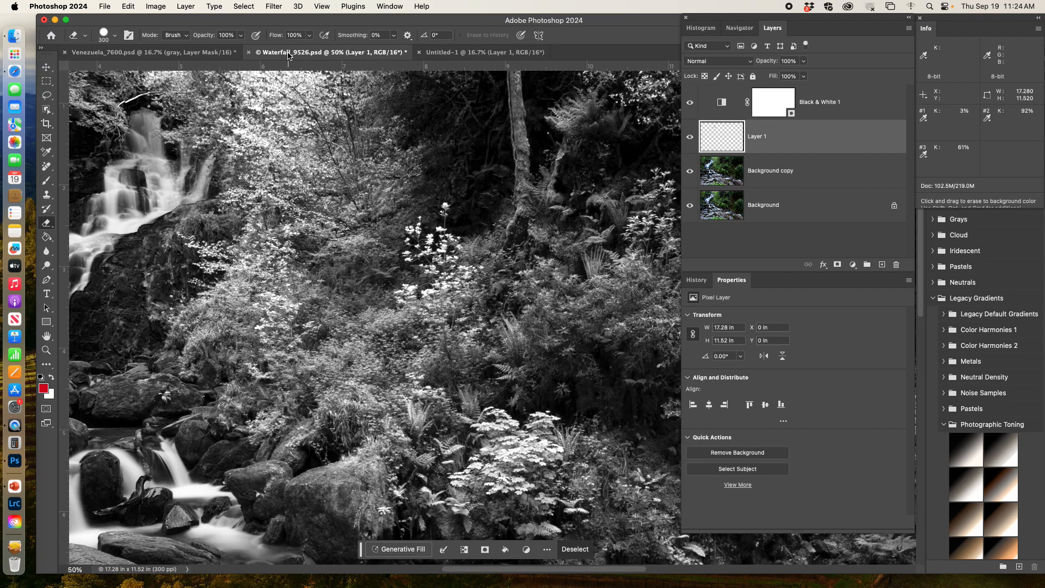
{"action": "key", "text": "super+minus"}
{"action": "key", "text": "super+minus"}
{"action": "key", "text": "super+minus"}
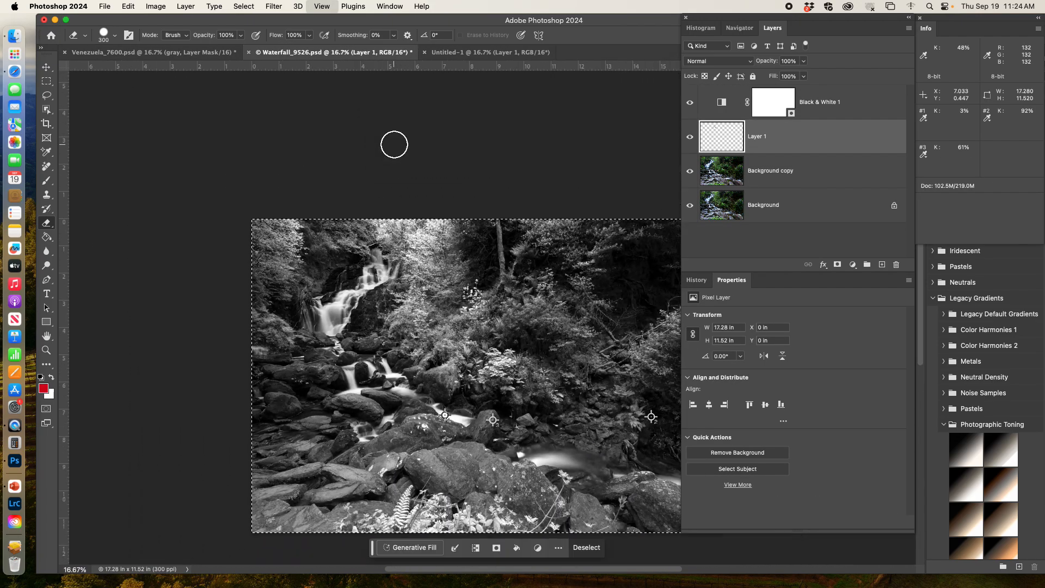
{"action": "scroll", "coordinate": [472, 276], "scroll_direction": "down", "scroll_amount": 5}
{"action": "scroll", "coordinate": [471, 276], "scroll_direction": "right", "scroll_amount": 5}
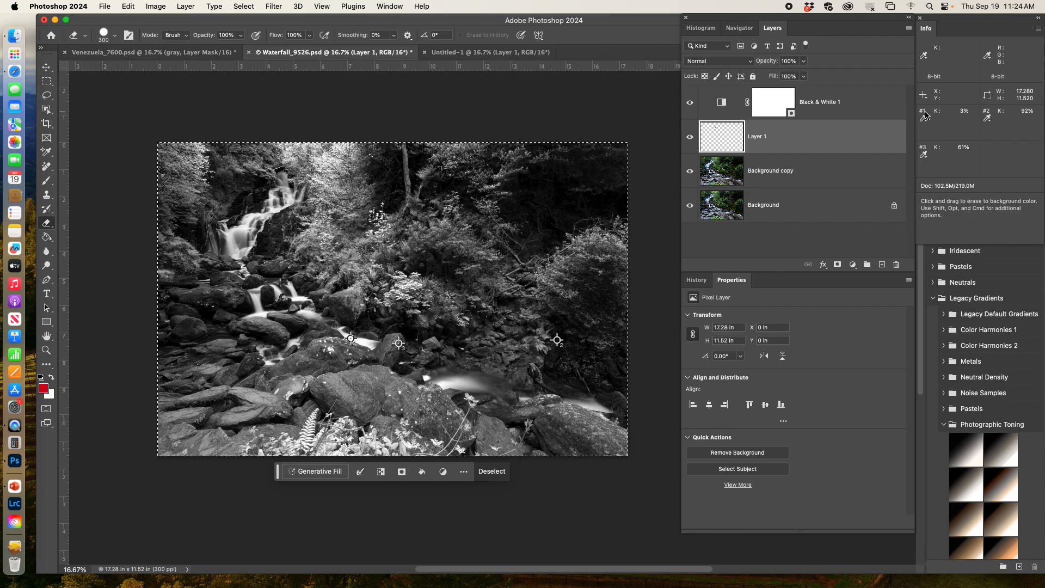
{"action": "left_click", "coordinate": [44, 151]}
{"action": "right_click", "coordinate": [44, 151]}
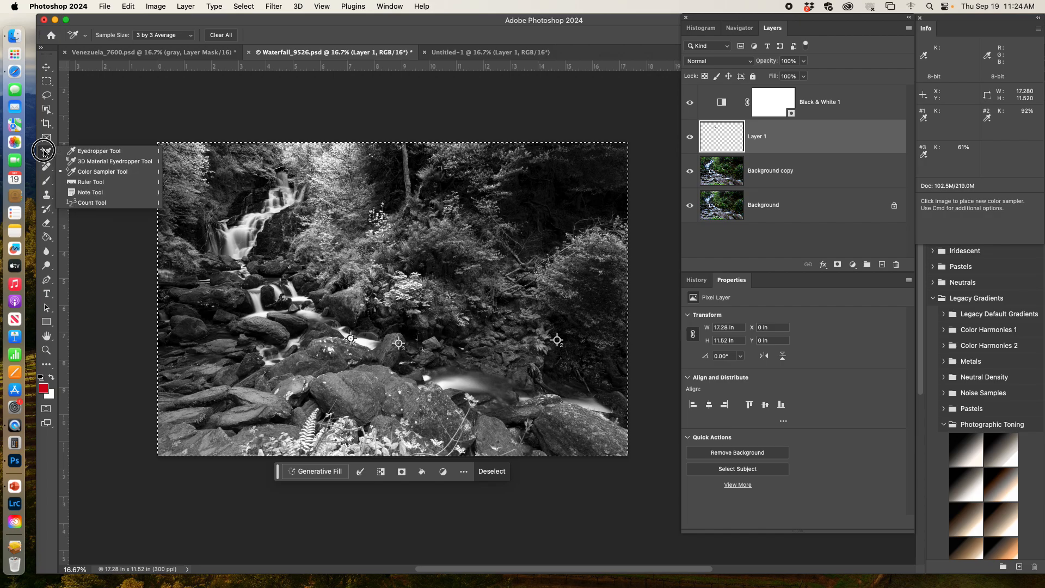
{"action": "left_click", "coordinate": [94, 172]}
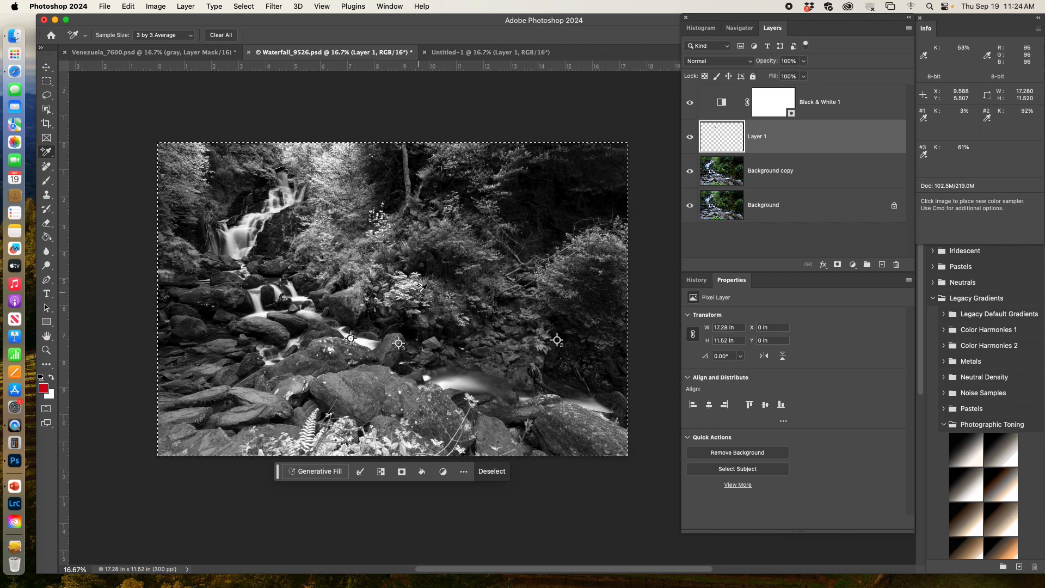
Step: Examine the existing color sampler points on the stream, the midtone rock and the dark area beside the ferns
{"action": "key", "text": "super+equal"}
{"action": "key", "text": "super+equal"}
{"action": "scroll", "coordinate": [398, 295], "scroll_direction": "left", "scroll_amount": 5}
{"action": "scroll", "coordinate": [398, 295], "scroll_direction": "down", "scroll_amount": 3}
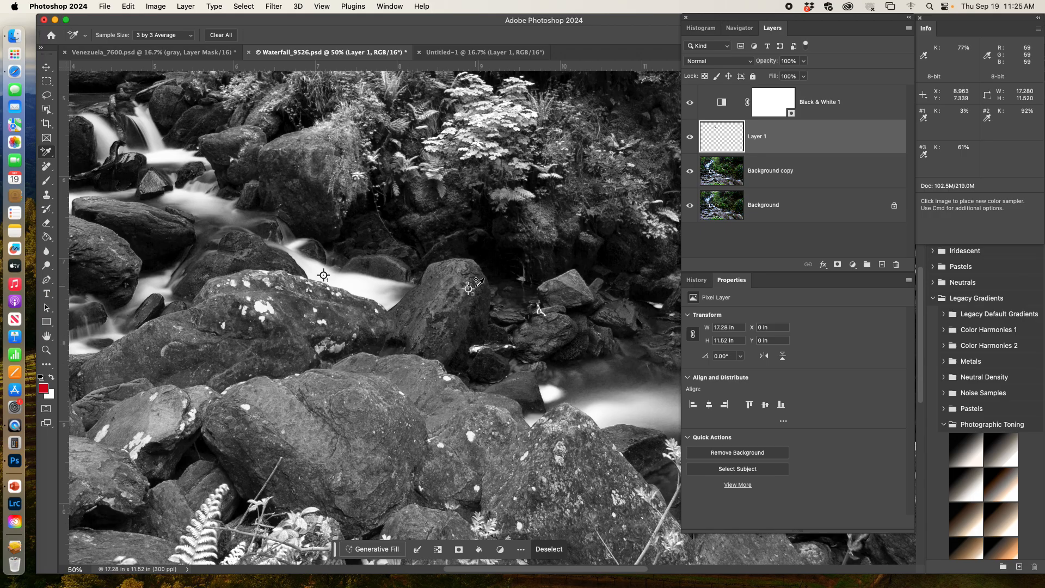
{"action": "key", "text": "super+plus"}
{"action": "key", "text": "super+plus"}
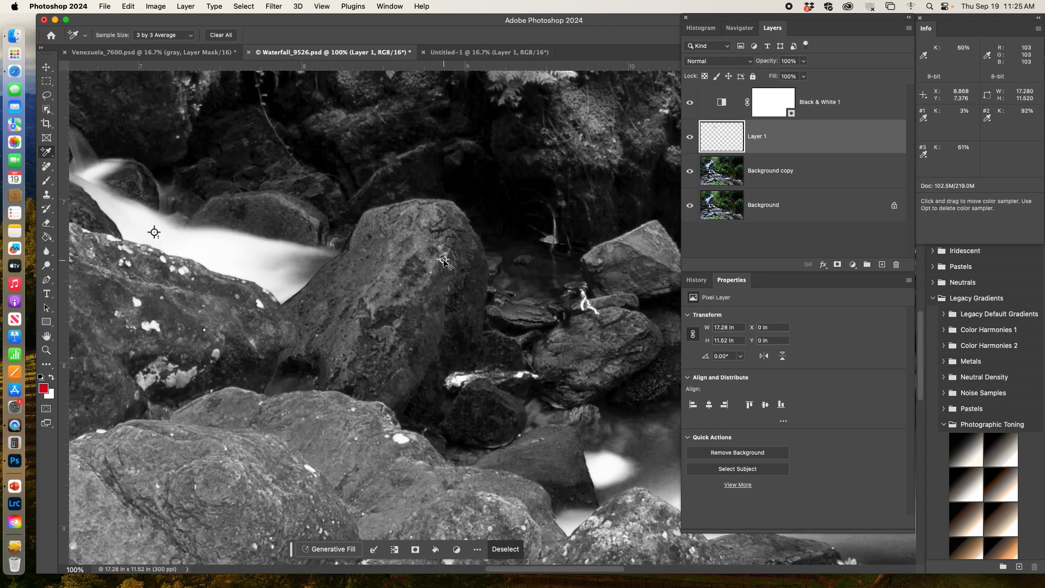
{"action": "left_click_drag", "start_coordinate": [560, 176], "coordinate": [258, 489]}
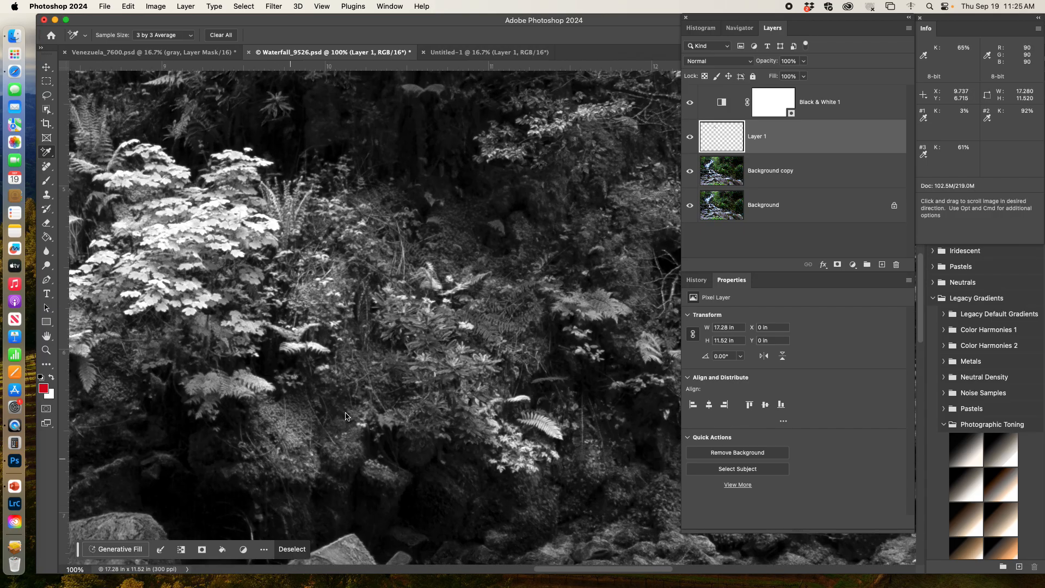
{"action": "left_click_drag", "start_coordinate": [512, 252], "coordinate": [1, 306]}
{"action": "left_click_drag", "start_coordinate": [596, 536], "coordinate": [579, 303]}
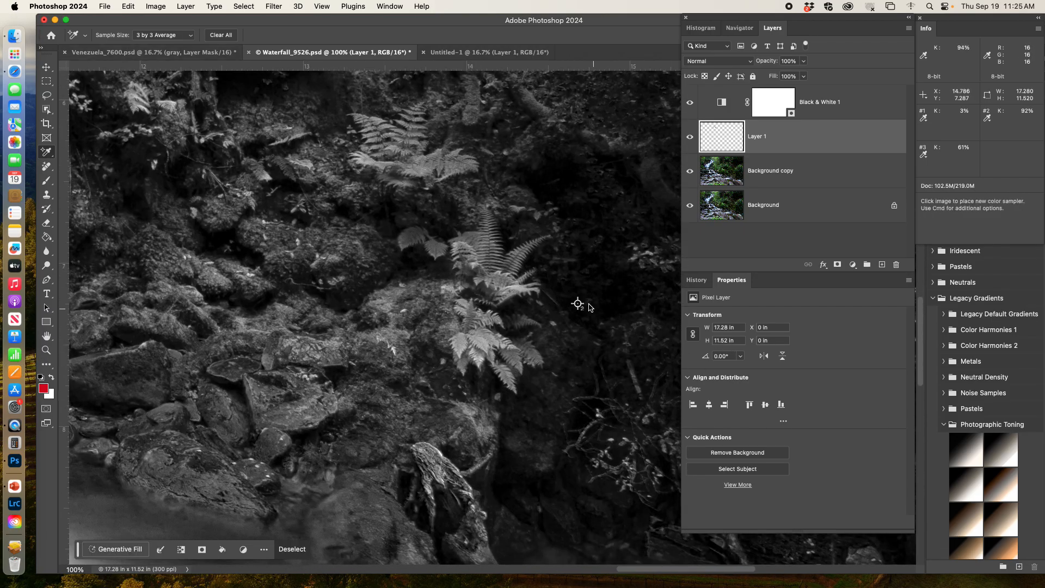
Step: Place a fourth color sampler in the dark woods above the curved branches and set its readout to Grayscale
{"action": "left_click", "coordinate": [47, 152]}
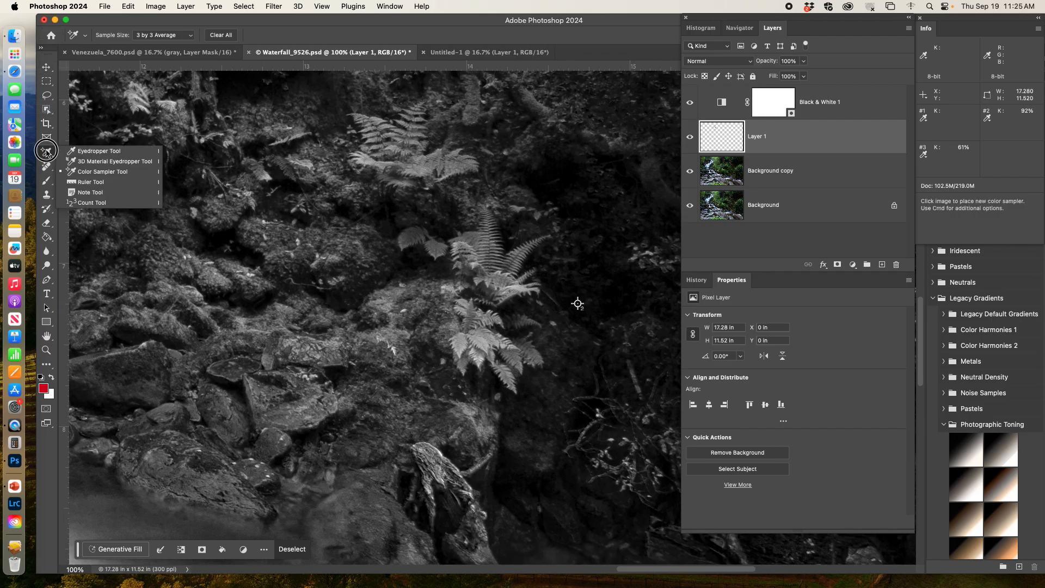
{"action": "left_click", "coordinate": [111, 172]}
{"action": "key", "text": "space"}
{"action": "left_click_drag", "start_coordinate": [354, 271], "coordinate": [713, 583]}
{"action": "left_click_drag", "start_coordinate": [424, 111], "coordinate": [15, 521]}
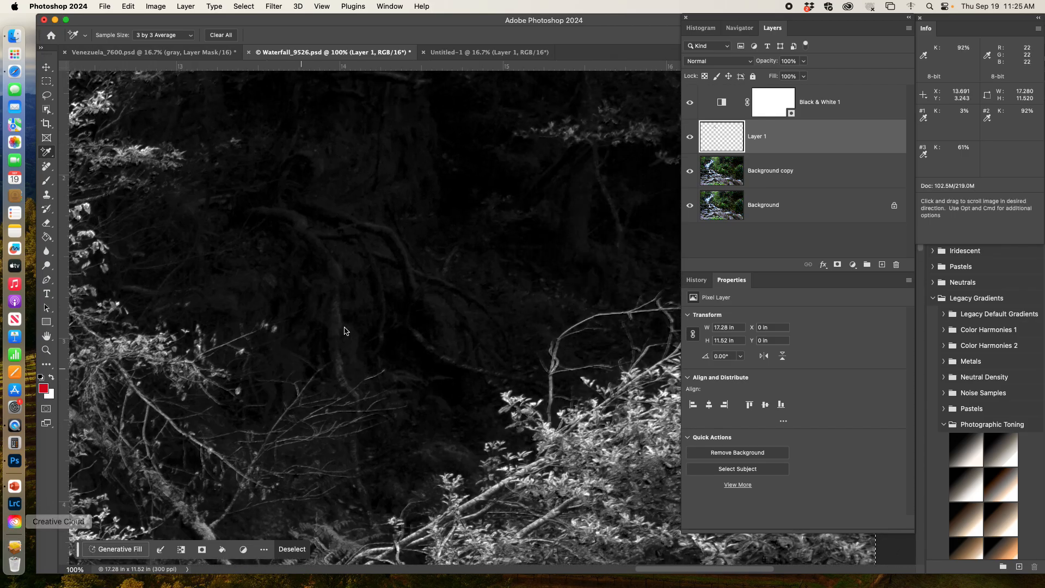
{"action": "left_click_drag", "start_coordinate": [345, 327], "coordinate": [355, 385]}
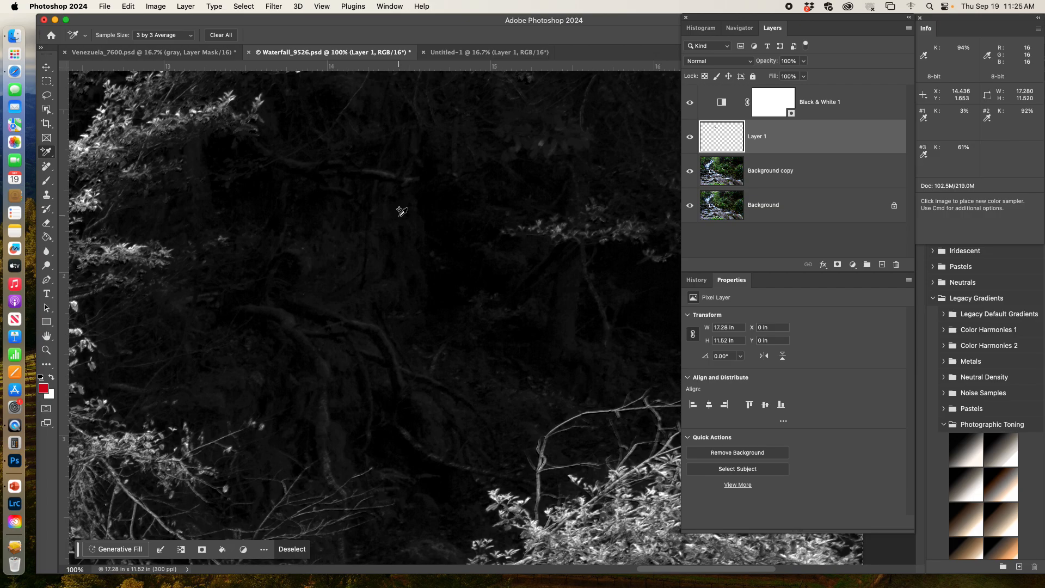
{"action": "left_click", "coordinate": [400, 214]}
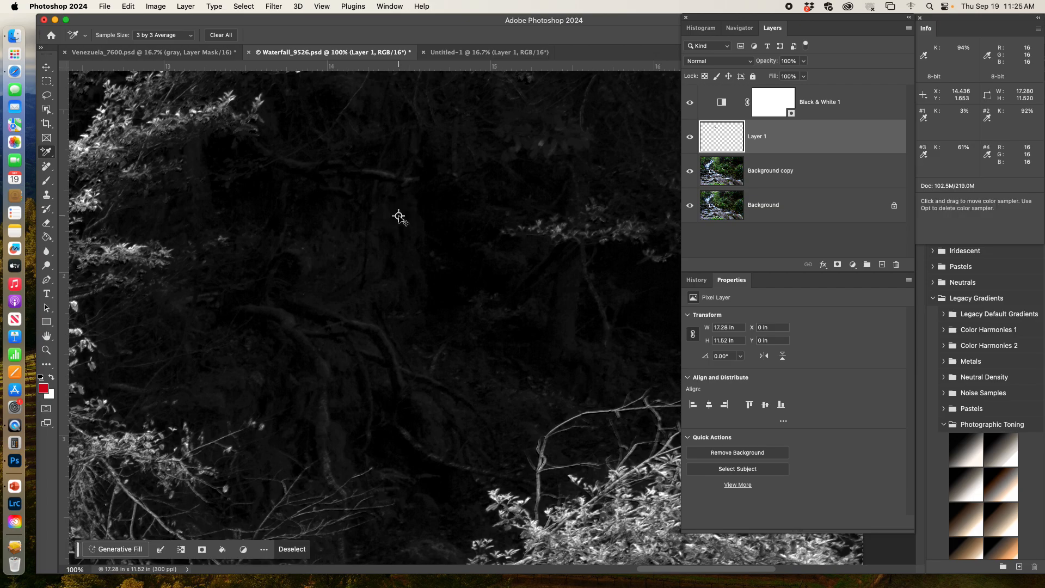
{"action": "left_click", "coordinate": [987, 157]}
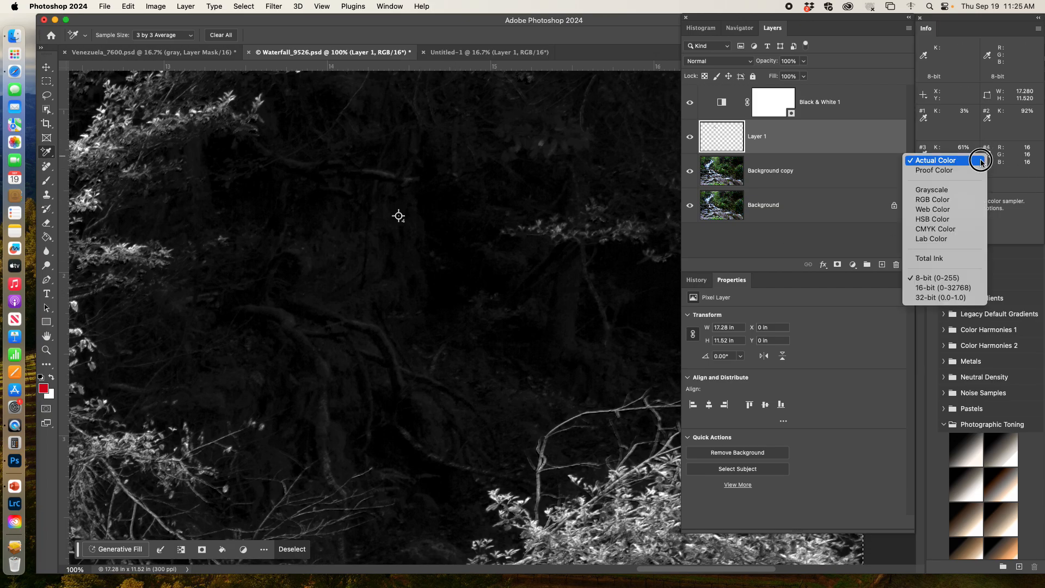
{"action": "left_click", "coordinate": [935, 193]}
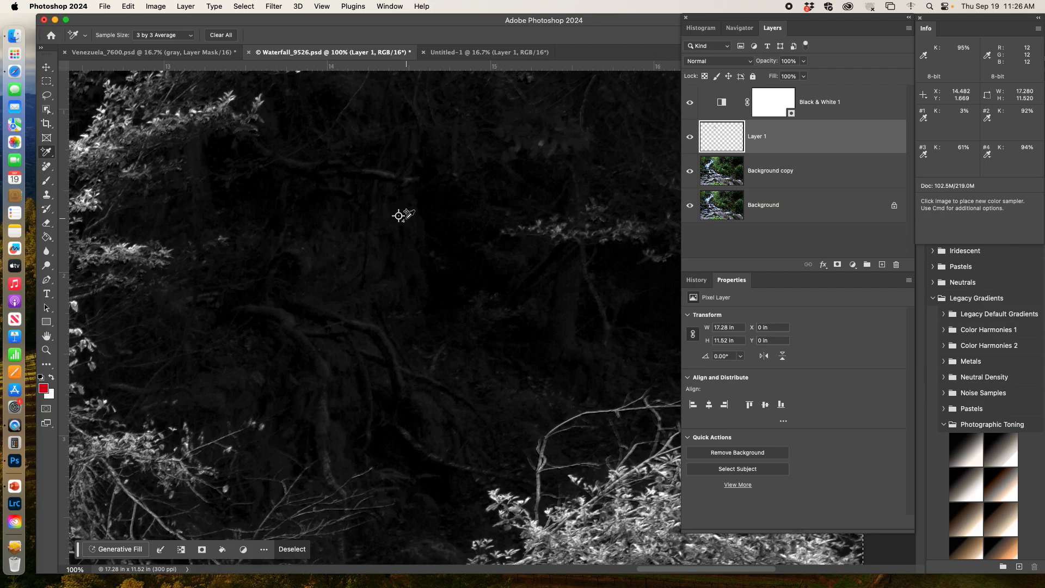
Step: Add a Levels adjustment layer above Black & White 1 and set its midtone input to 1.21
{"action": "left_click", "coordinate": [871, 101]}
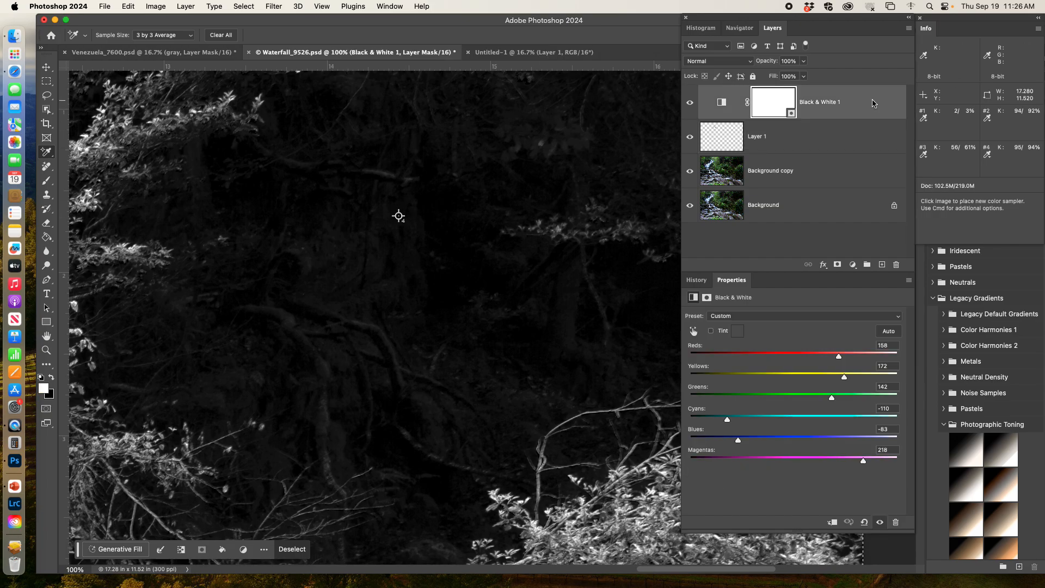
{"action": "left_click", "coordinate": [838, 265]}
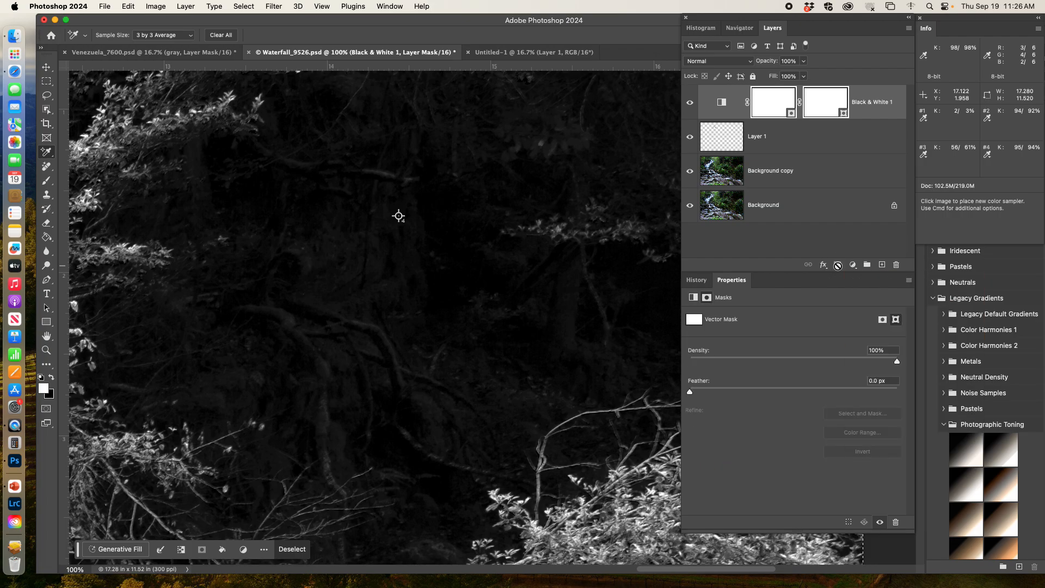
{"action": "key", "text": "super+z"}
{"action": "left_click", "coordinate": [853, 265]}
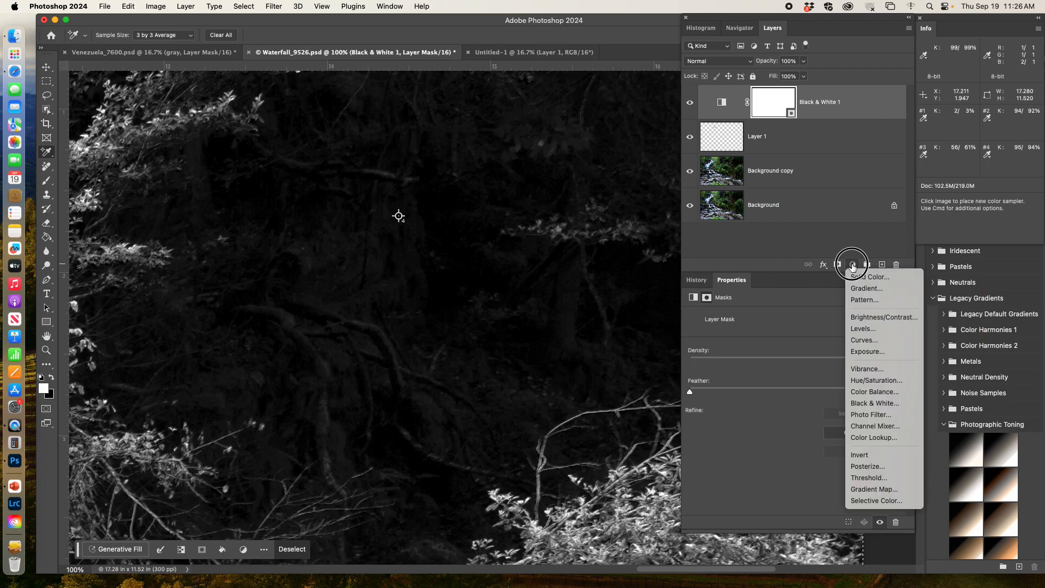
{"action": "left_click", "coordinate": [865, 330]}
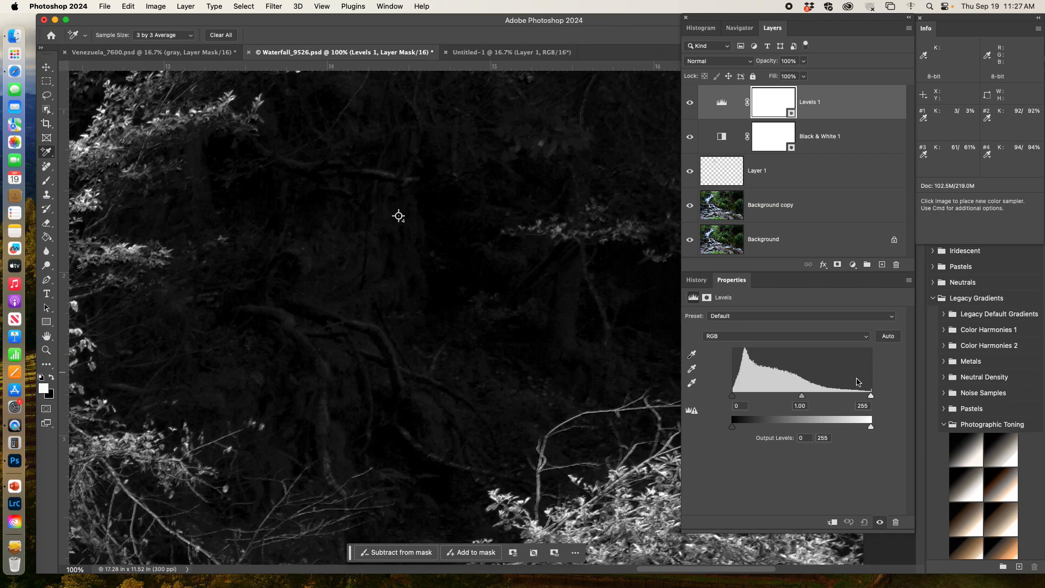
{"action": "left_click_drag", "start_coordinate": [801, 397], "coordinate": [793, 399]}
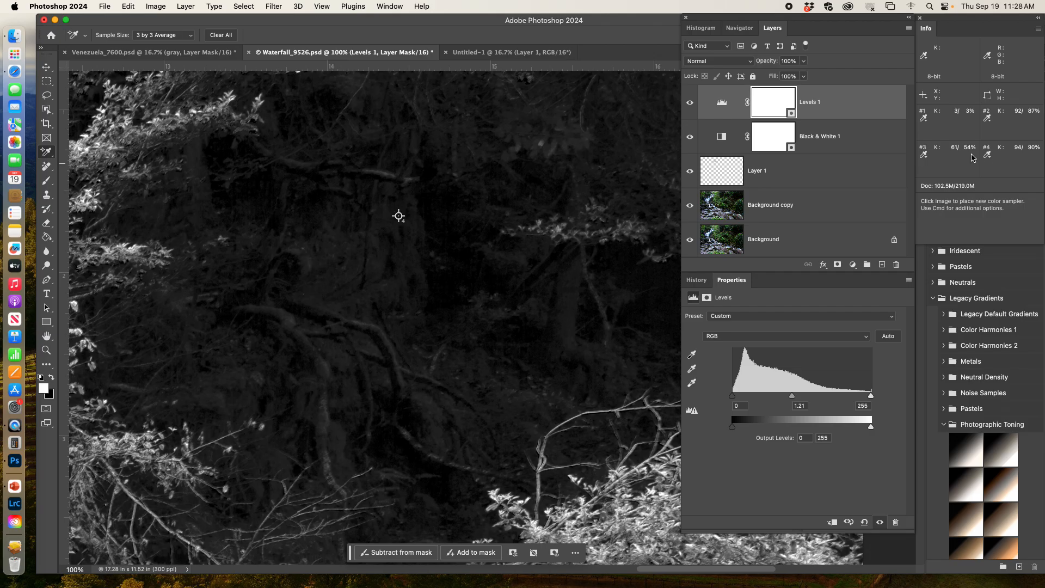
Step: Inspect the Levels adjustment's effect on the branches, foreground rocks and sampled stream and rock areas
{"action": "scroll", "coordinate": [424, 455], "scroll_direction": "down", "scroll_amount": 10}
{"action": "scroll", "coordinate": [424, 456], "scroll_direction": "left", "scroll_amount": 5}
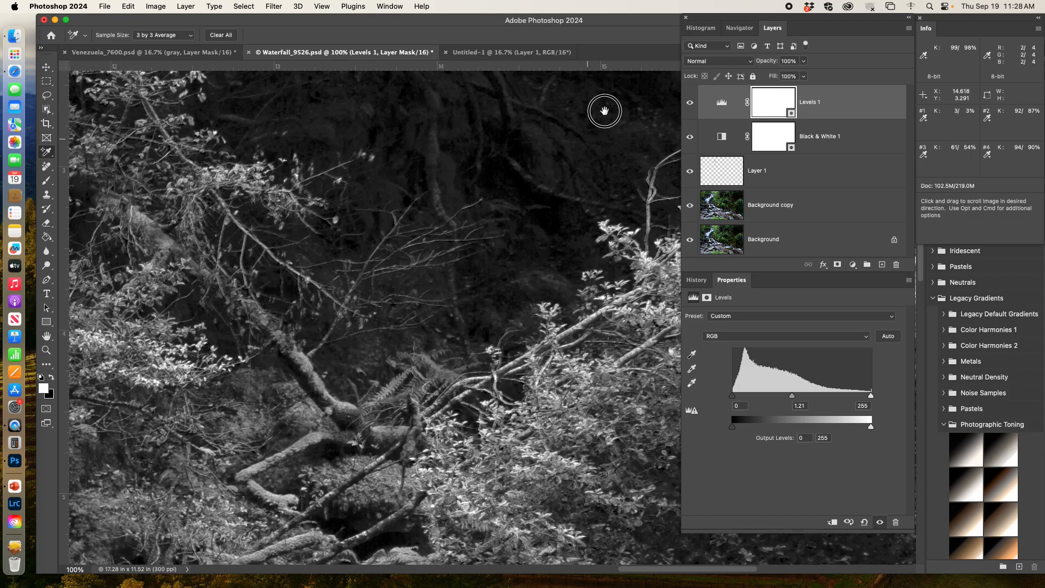
{"action": "left_click_drag", "start_coordinate": [359, 337], "coordinate": [744, 2]}
{"action": "left_click_drag", "start_coordinate": [472, 109], "coordinate": [798, 322]}
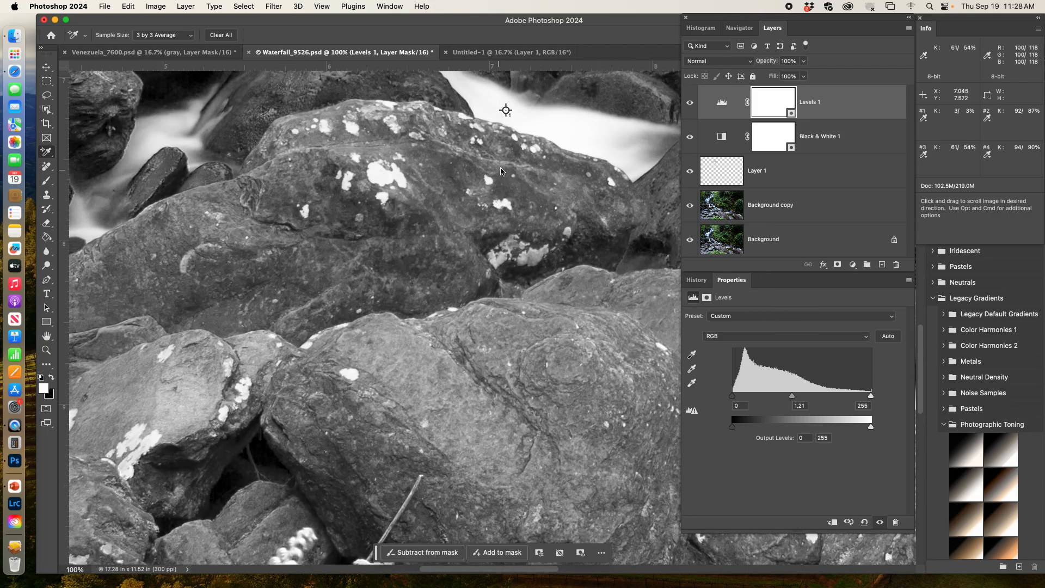
{"action": "left_click_drag", "start_coordinate": [493, 171], "coordinate": [199, 265]}
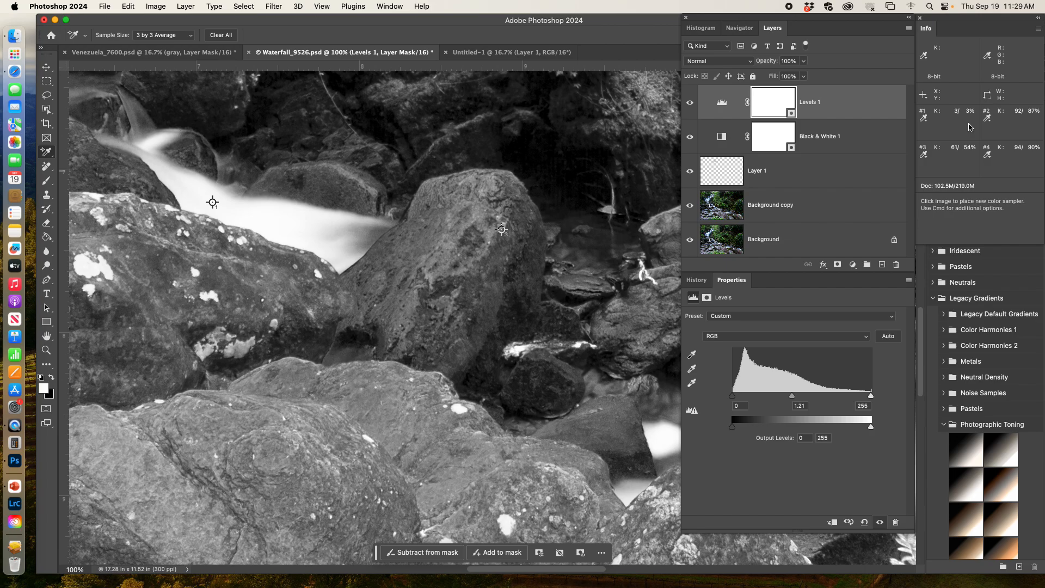
Step: Return to Venezuela_7600.psd, activate the Remove tool and make the clean up layer active instead of the adjustment and Background layers
{"action": "left_click", "coordinate": [83, 54]}
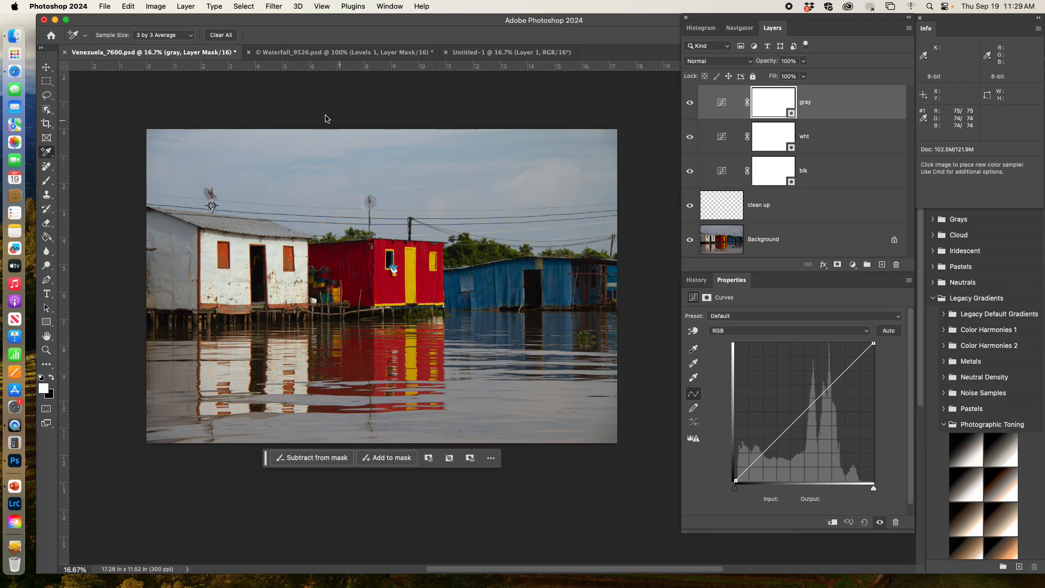
{"action": "left_click", "coordinate": [47, 168]}
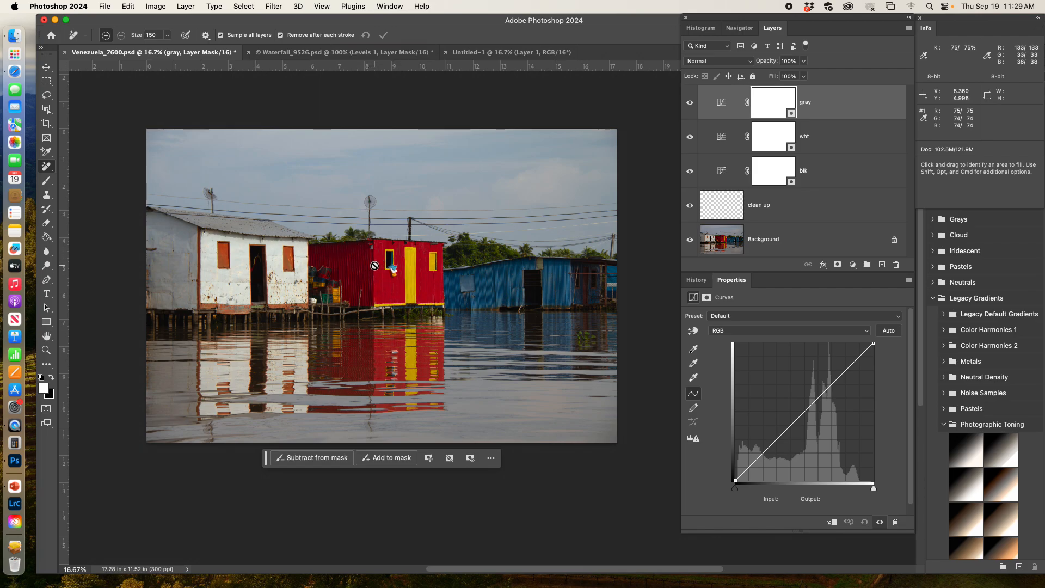
{"action": "left_click", "coordinate": [724, 208]}
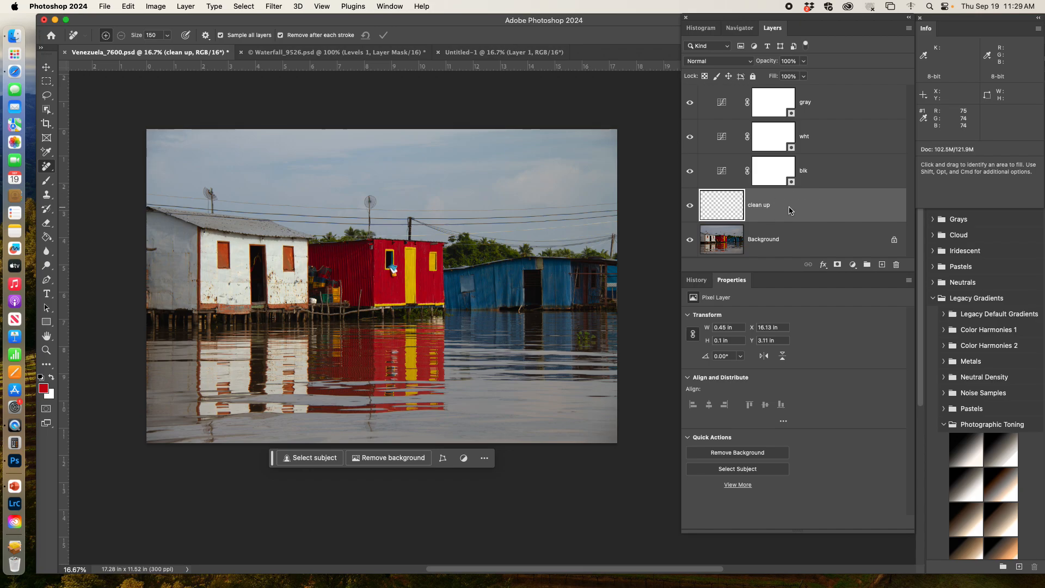
{"action": "left_click", "coordinate": [773, 238]}
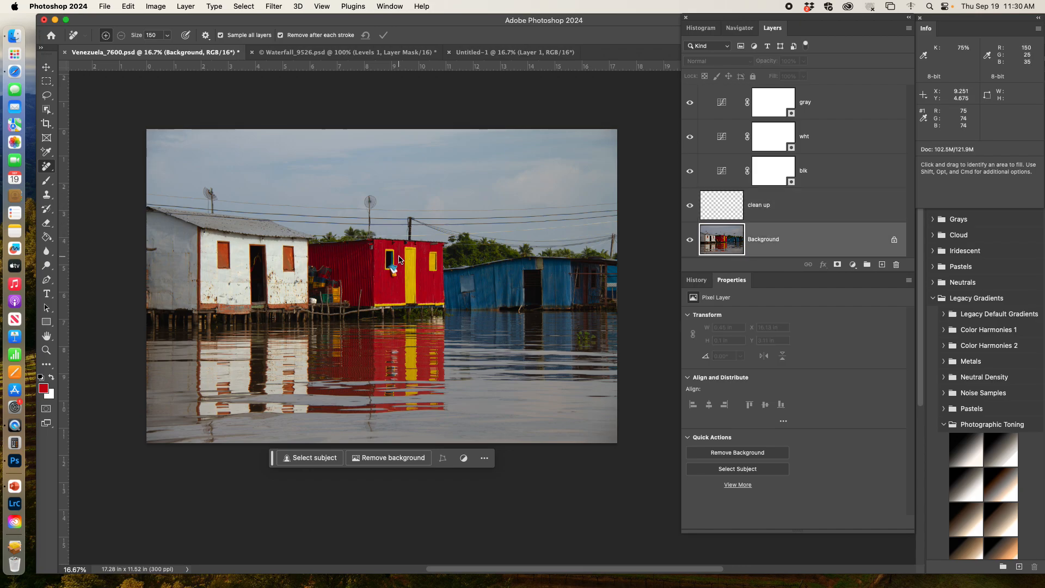
{"action": "mouse_move", "coordinate": [389, 224]}
{"action": "left_mouse_down"}
{"action": "mouse_move", "coordinate": [407, 229]}
{"action": "mouse_move", "coordinate": [400, 248]}
{"action": "left_mouse_up"}
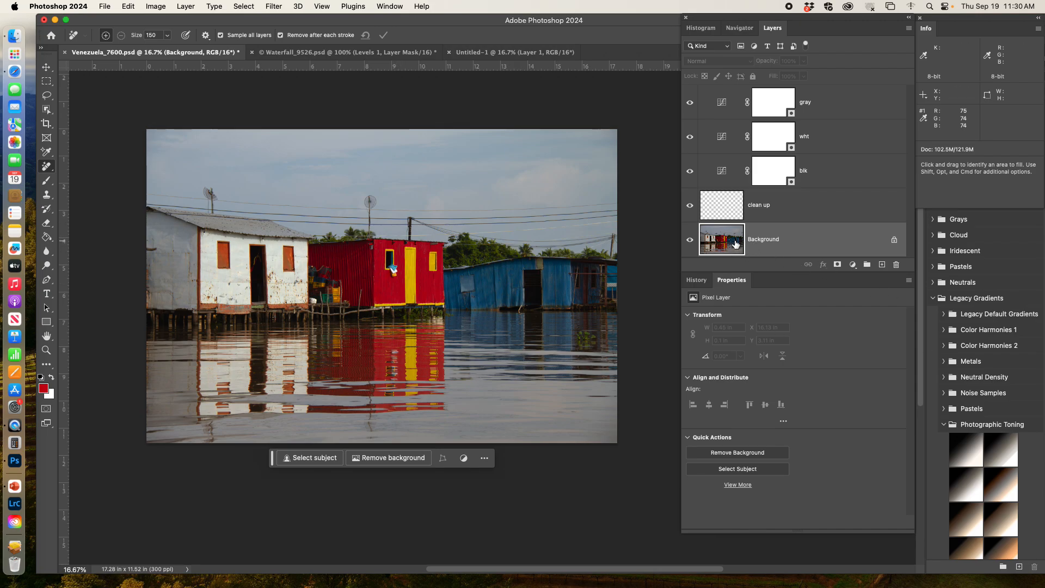
{"action": "left_click", "coordinate": [753, 214]}
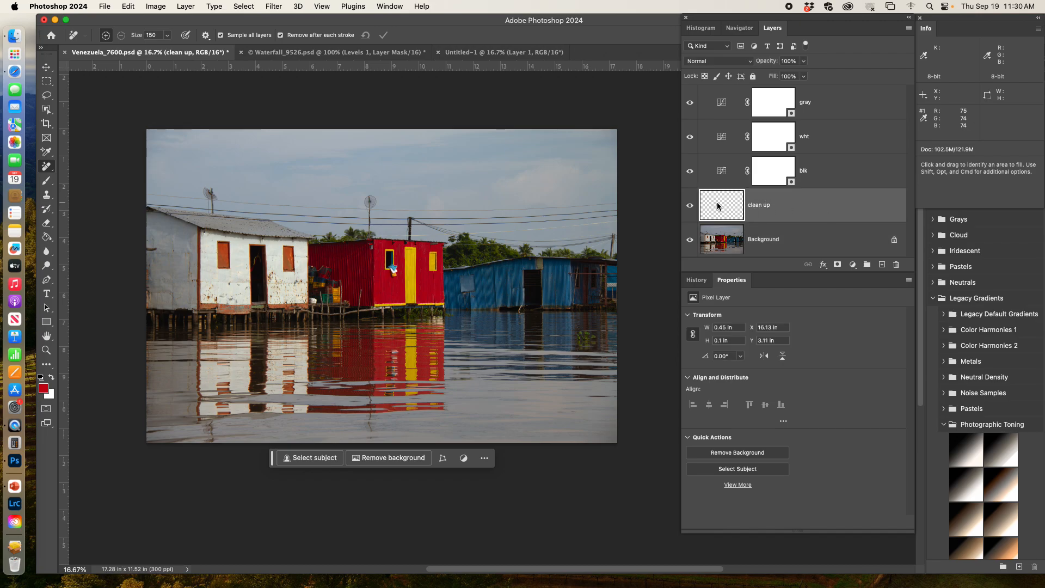
Step: Try removing the satellite dish above the red house with the Remove tool on the clean up layer, and undo the stroke
{"action": "left_click_drag", "start_coordinate": [369, 197], "coordinate": [370, 215]}
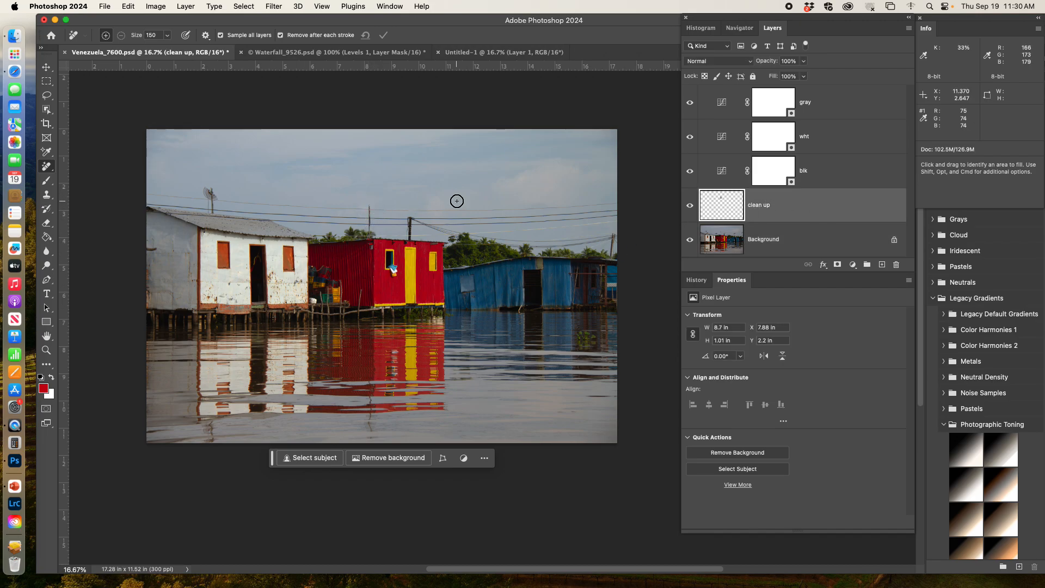
{"action": "key", "text": "super+z"}
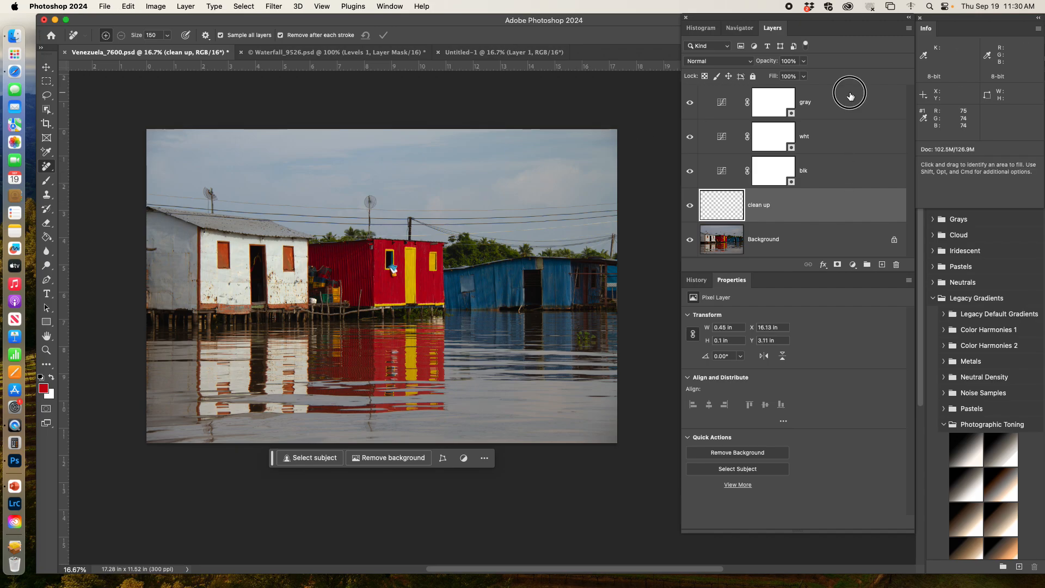
Step: Make the gray Curves layer active and save the layered Venezuela_7600.psd with Maximize Compatibility on
{"action": "left_click", "coordinate": [859, 105]}
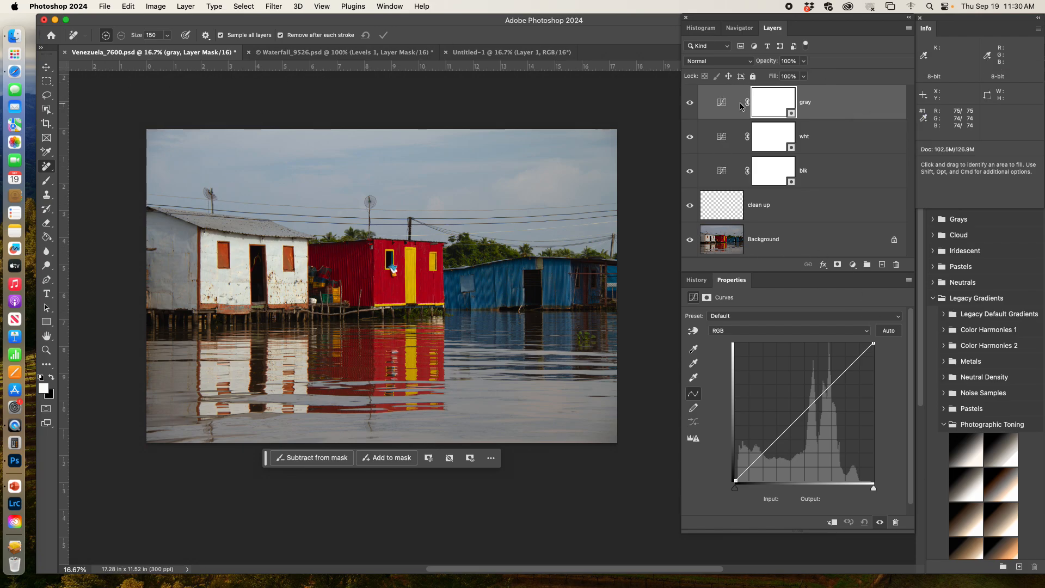
{"action": "left_click", "coordinate": [106, 7]}
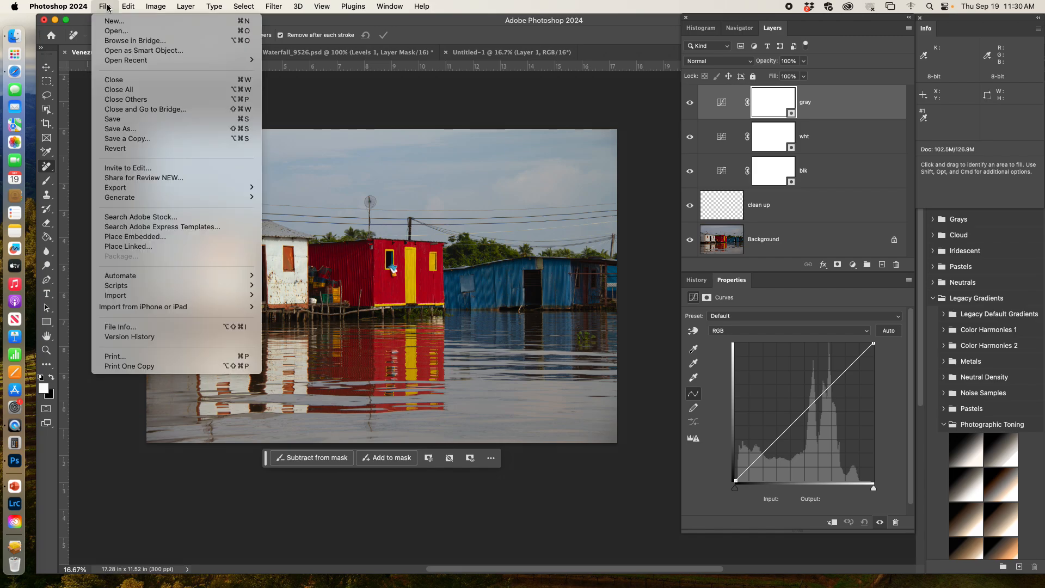
{"action": "left_click", "coordinate": [124, 119]}
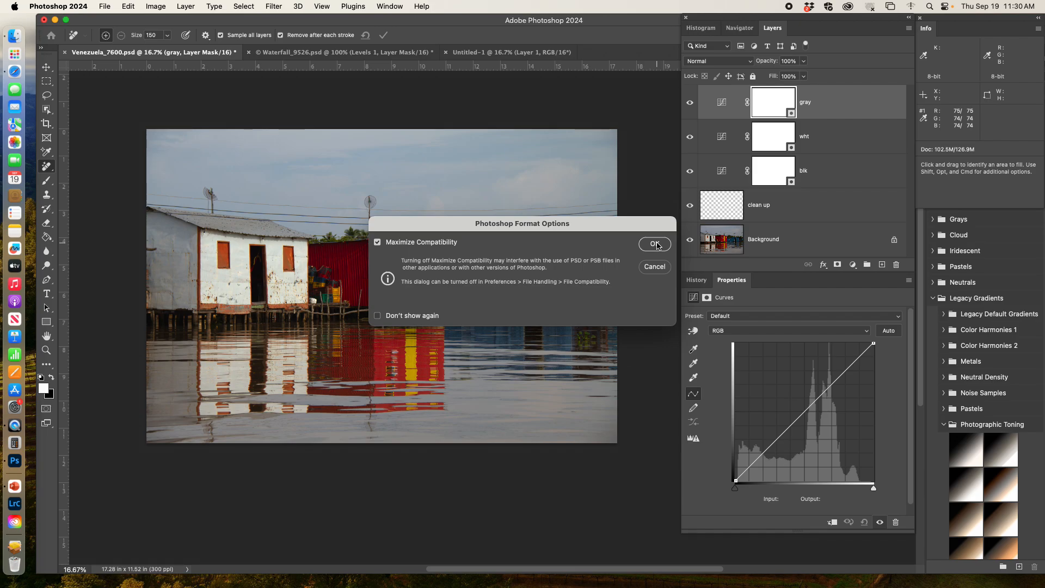
{"action": "left_click", "coordinate": [656, 245]}
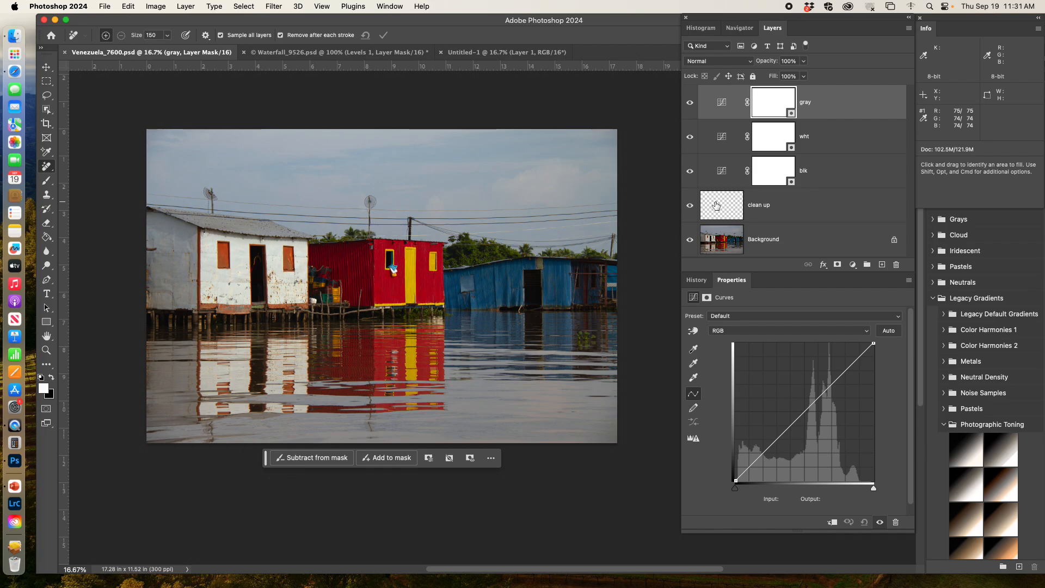
Step: Flatten the image and save it in the Selections folder as the TIFF Venezuela_7600.tif, replacing the existing file, with no image compression
{"action": "left_click", "coordinate": [186, 7]}
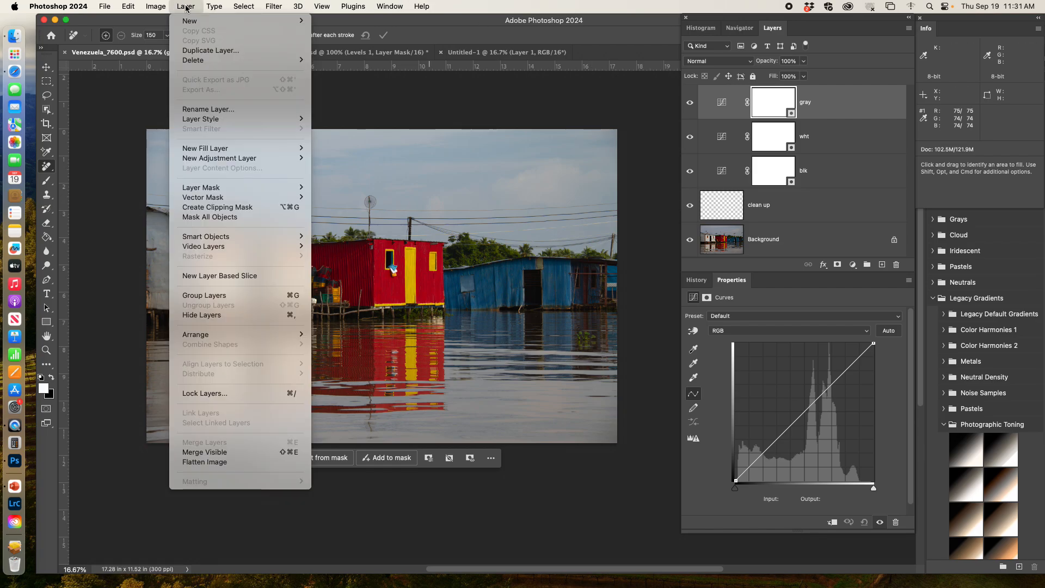
{"action": "left_click", "coordinate": [217, 463]}
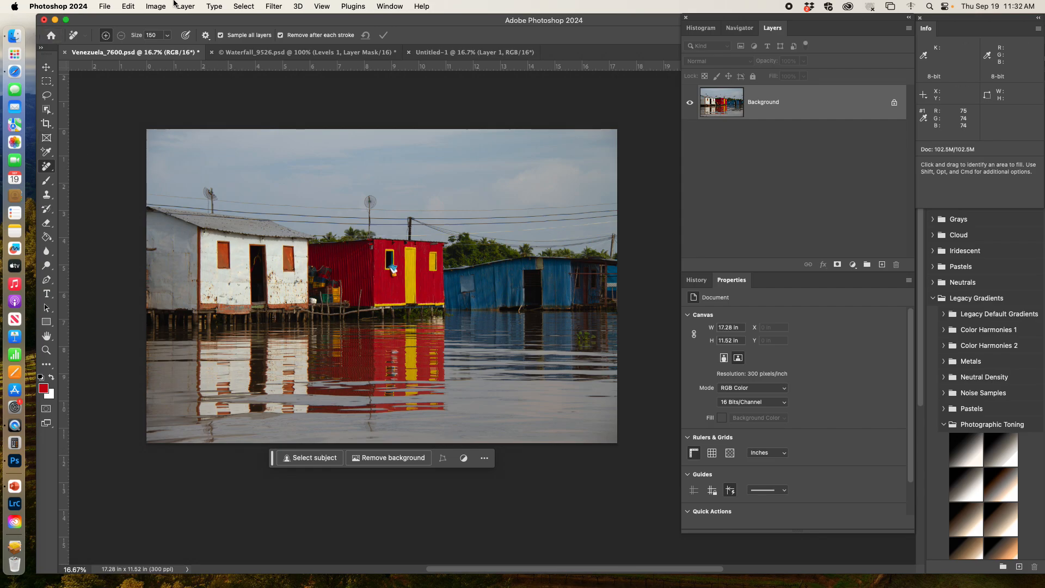
{"action": "left_click", "coordinate": [105, 6]}
{"action": "left_click", "coordinate": [123, 129]}
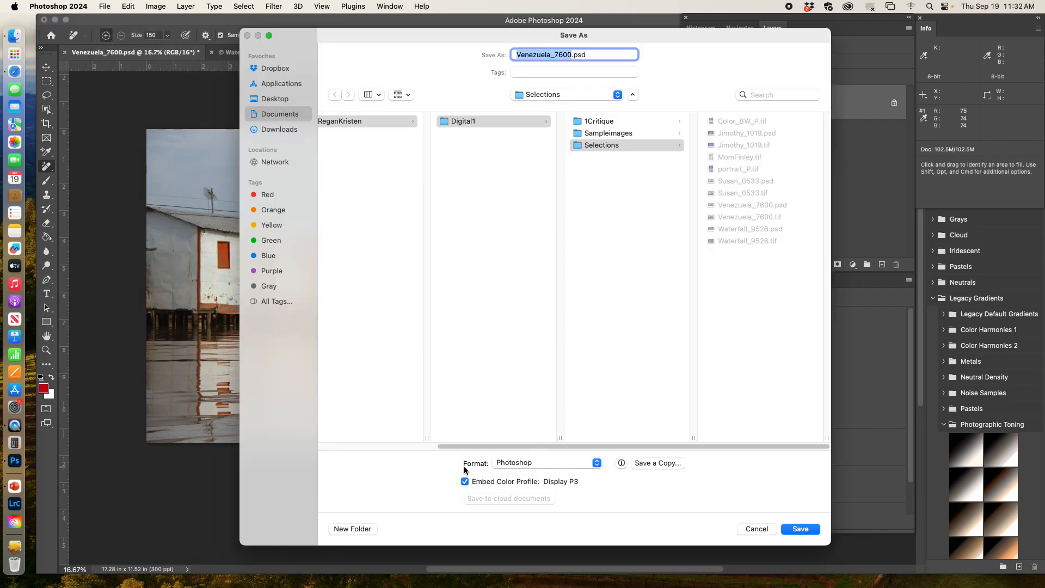
{"action": "left_click", "coordinate": [580, 462]}
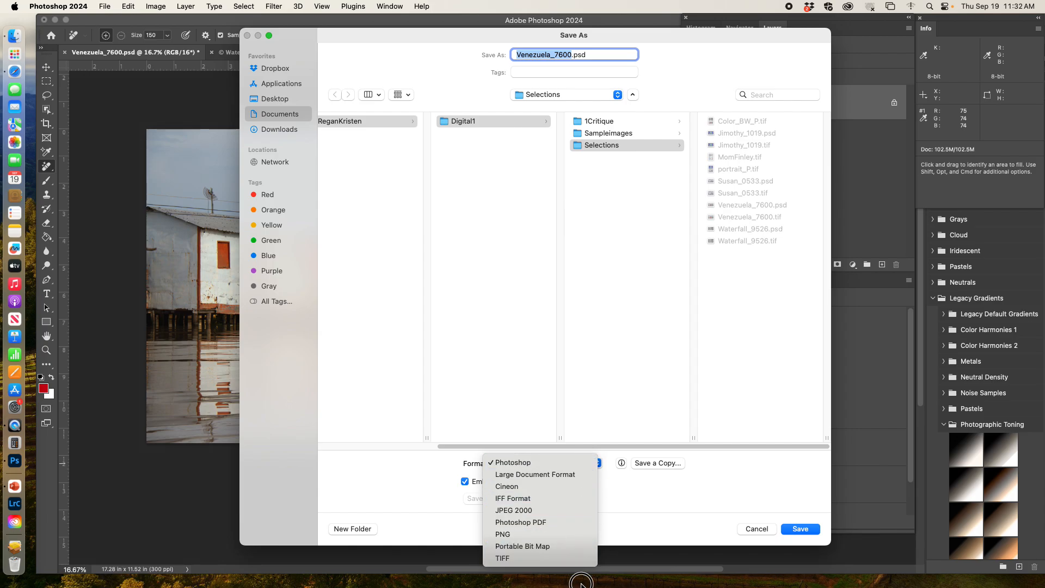
{"action": "left_click", "coordinate": [549, 559]}
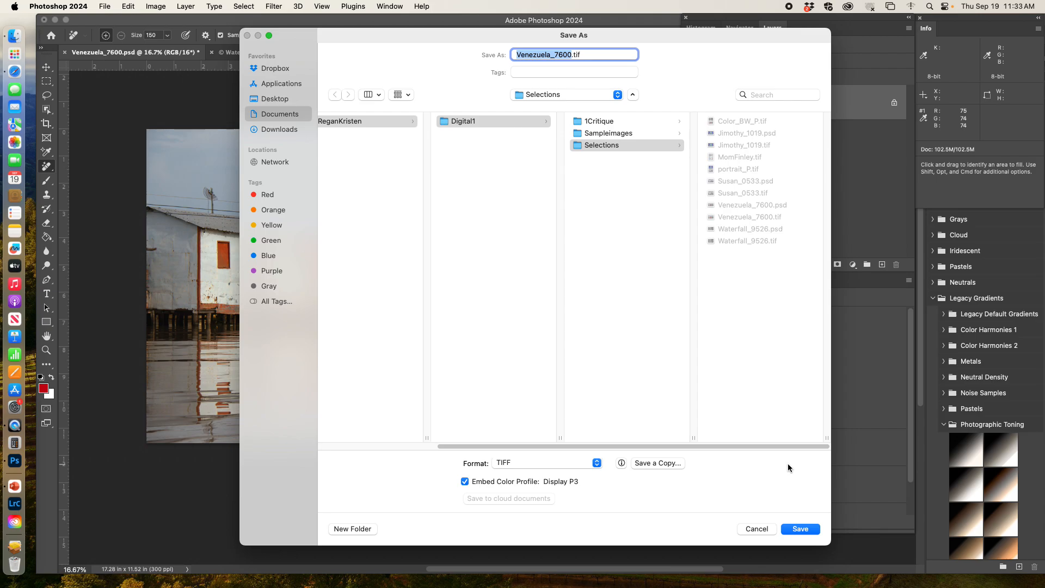
{"action": "left_click", "coordinate": [804, 526]}
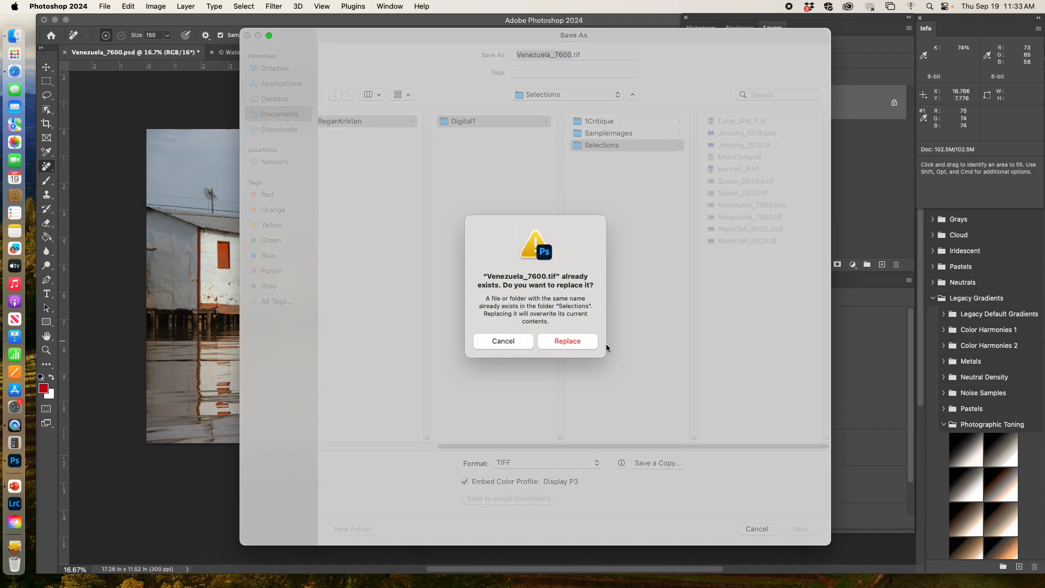
{"action": "left_click", "coordinate": [574, 343]}
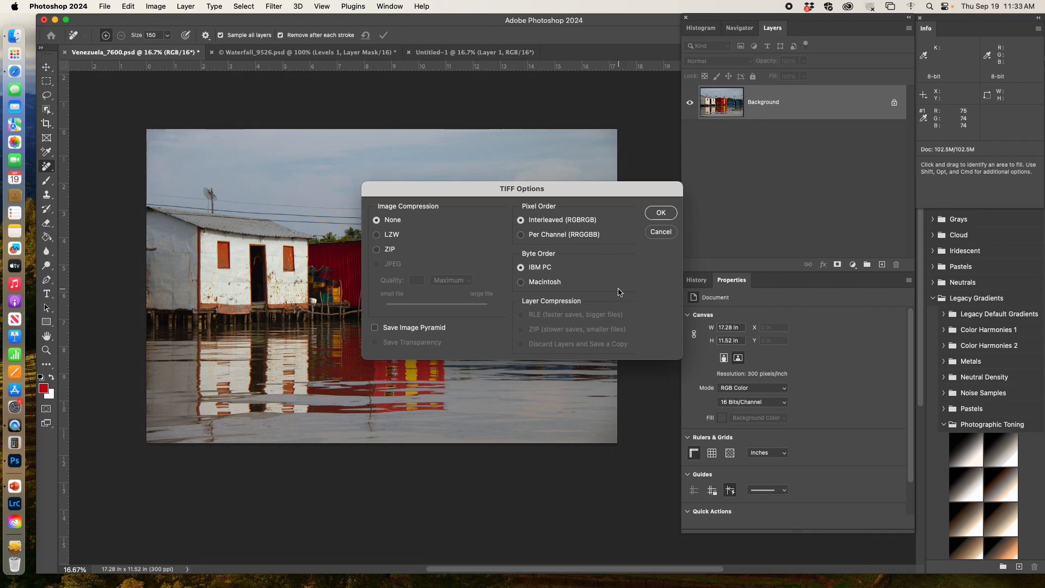
{"action": "left_click", "coordinate": [661, 213]}
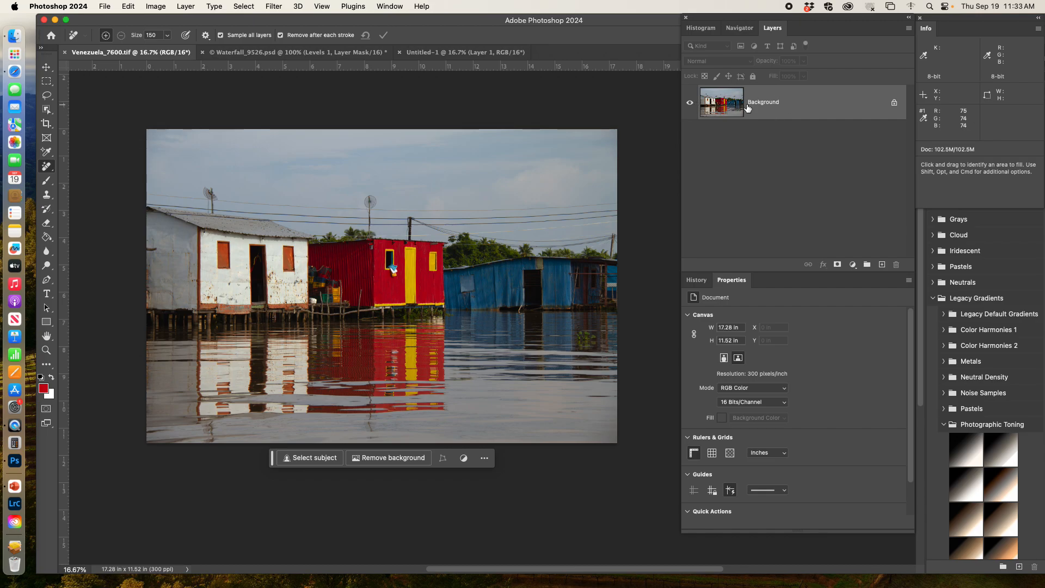
{"action": "mouse_move", "coordinate": [748, 108]}
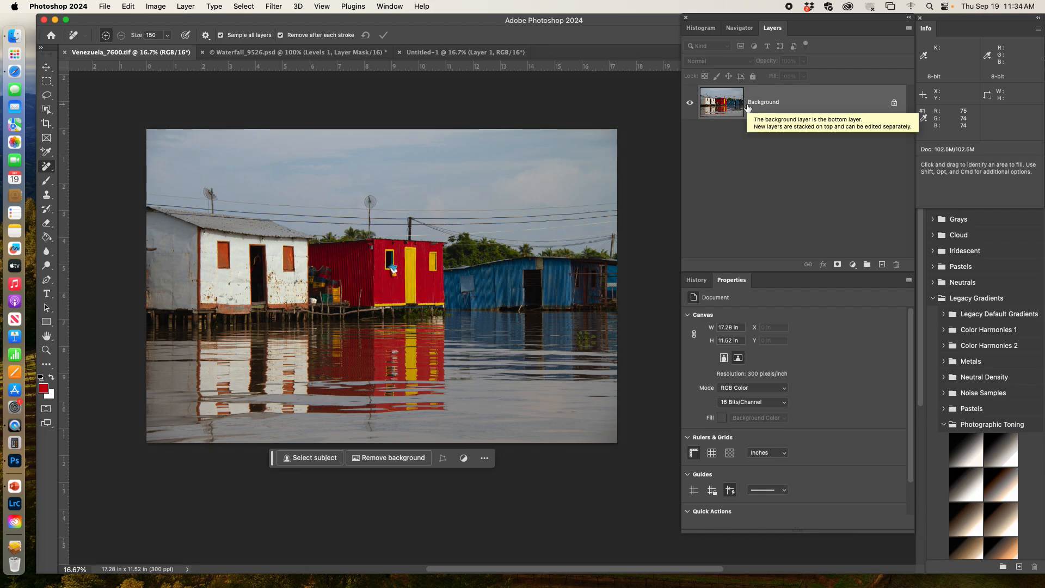